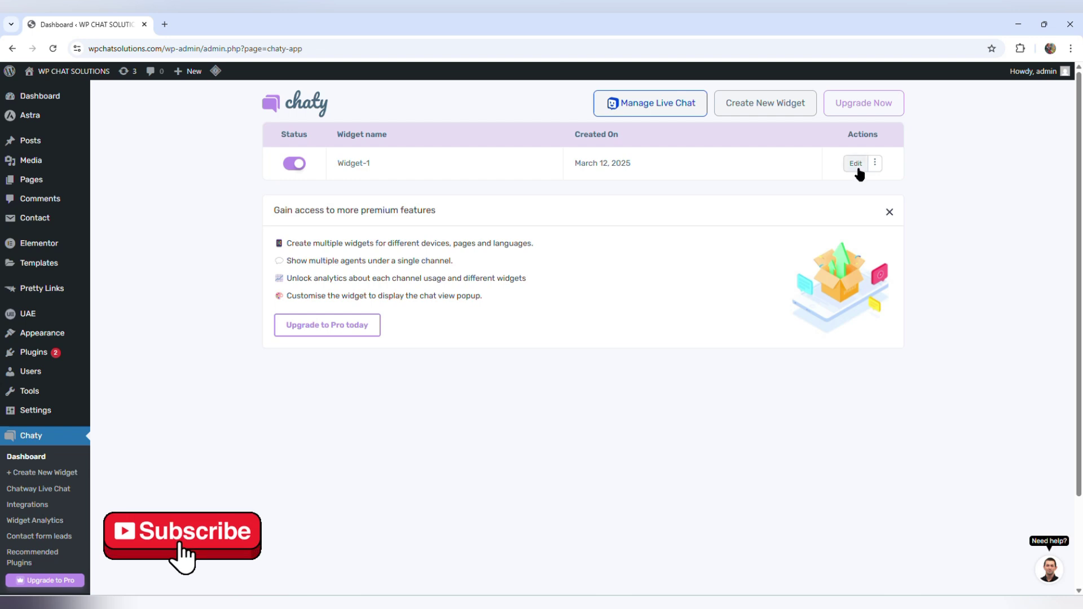
- Open Widget-1 for editing and add the Contact Form channel to its channels
{"action": "left_click", "coordinate": [856, 165]}
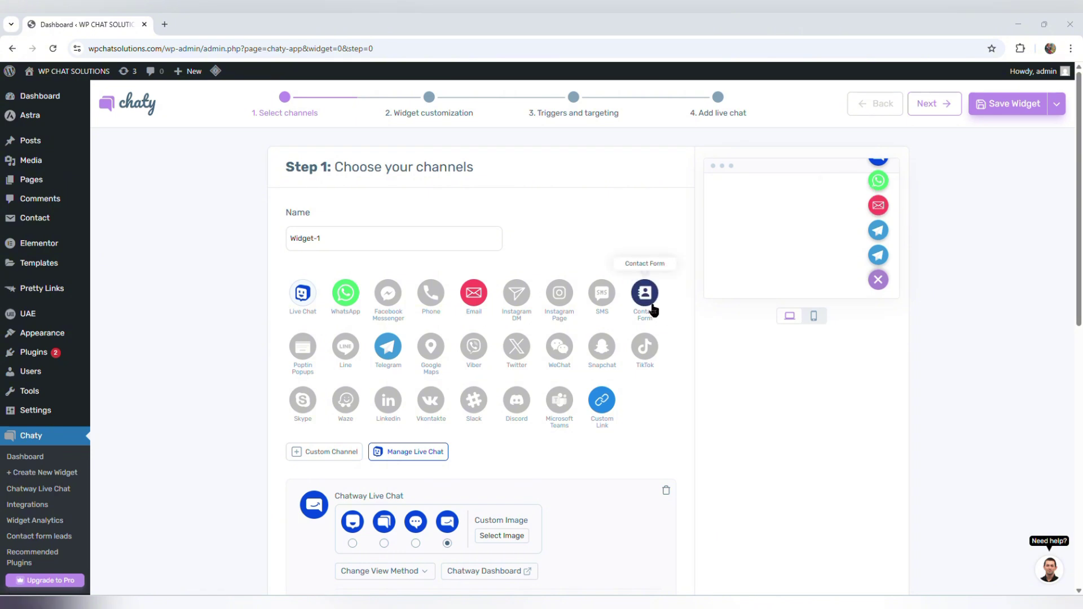
{"action": "left_click", "coordinate": [653, 314]}
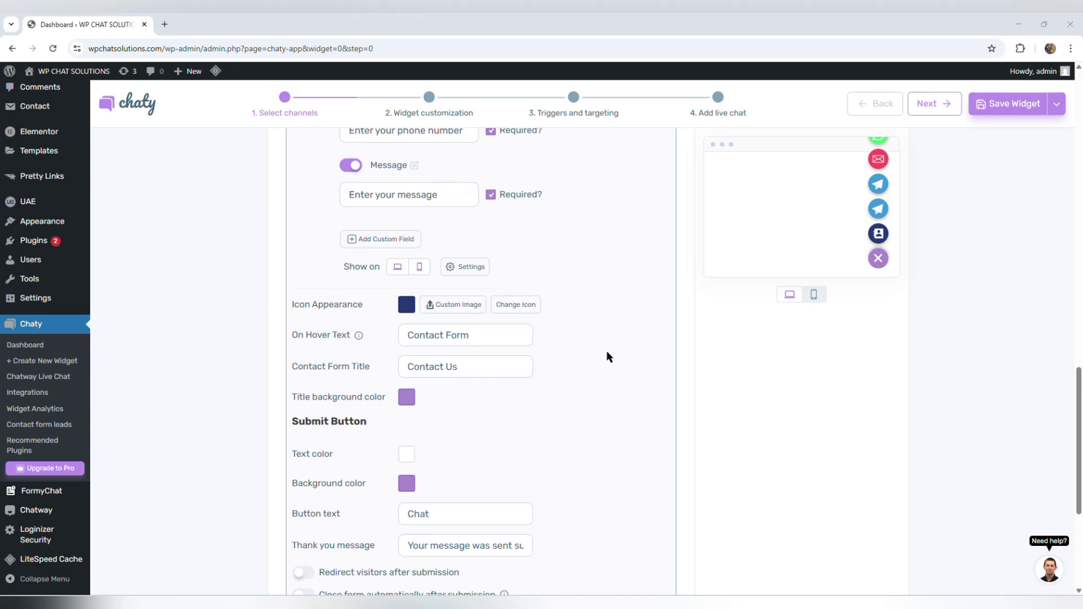
{"action": "scroll", "coordinate": [606, 357], "scroll_direction": "up", "scroll_amount": 5}
{"action": "scroll", "coordinate": [606, 356], "scroll_direction": "down", "scroll_amount": 1}
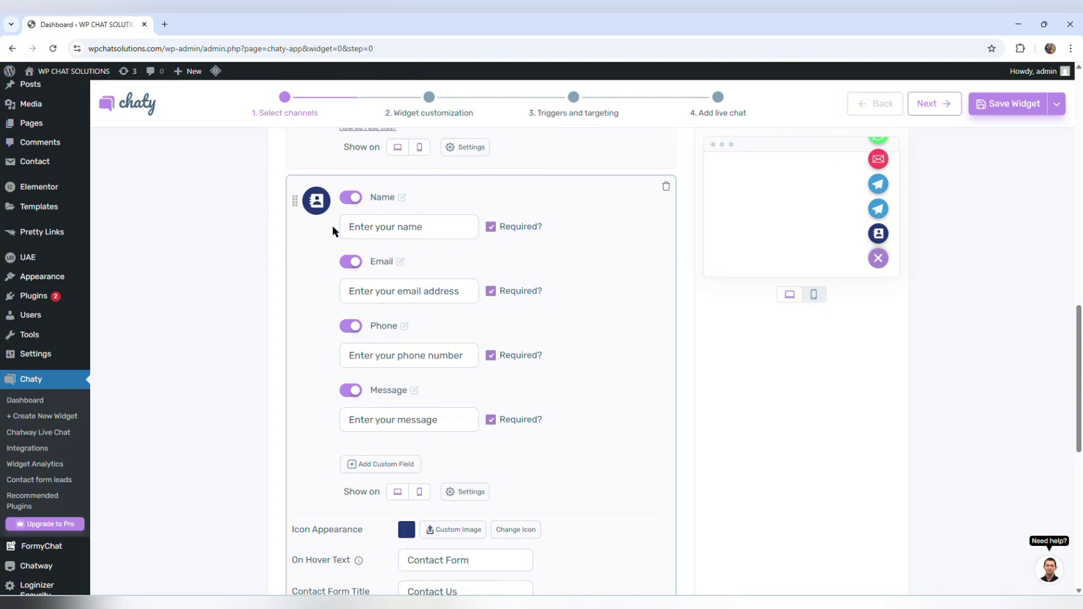
{"action": "left_click", "coordinate": [350, 199]}
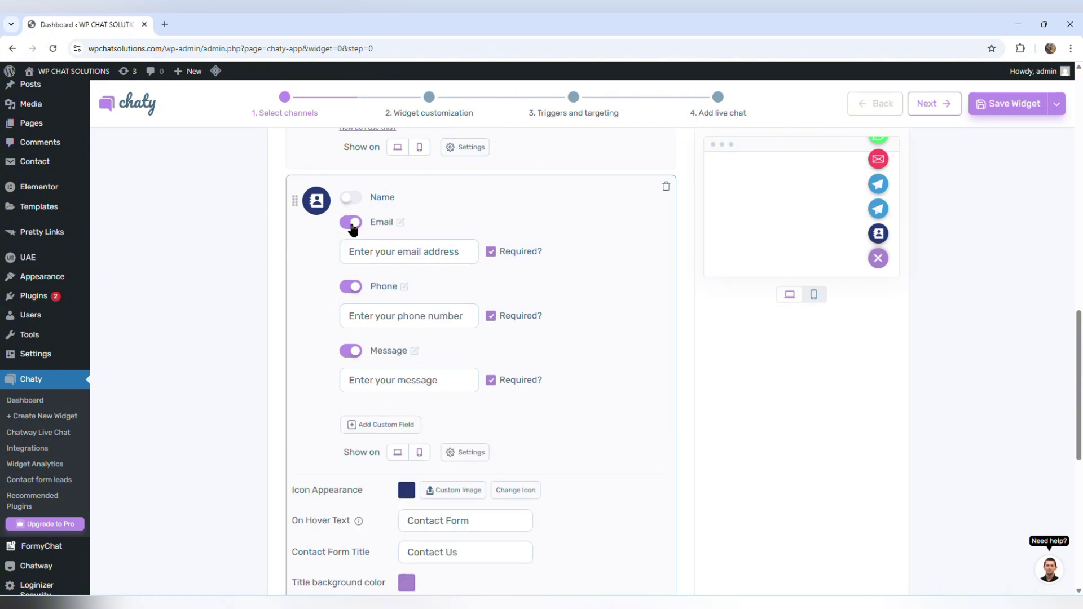
{"action": "left_click", "coordinate": [351, 224]}
{"action": "left_click", "coordinate": [352, 248]}
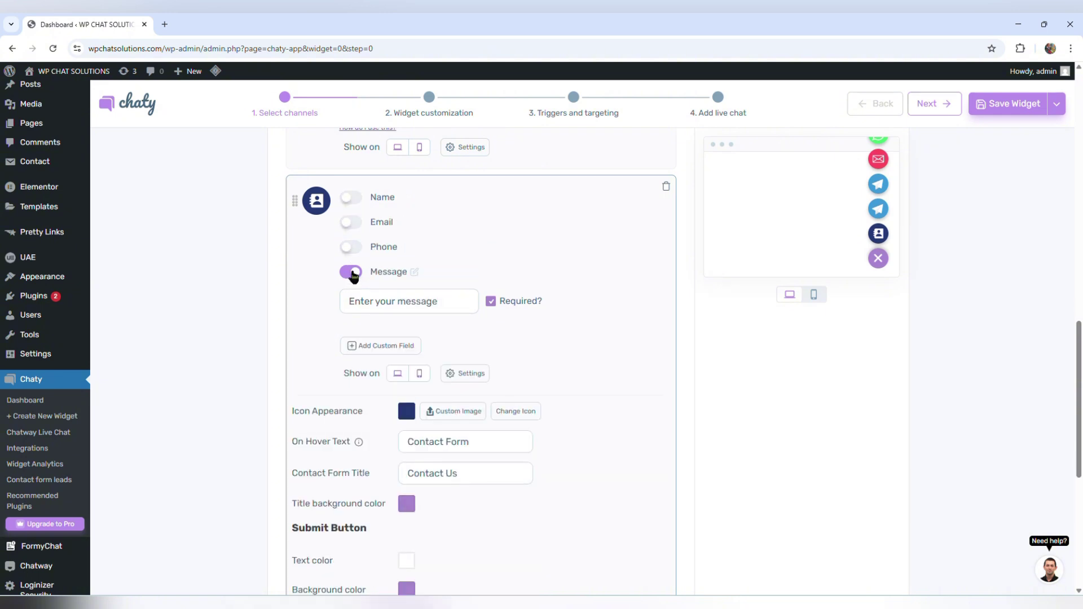
{"action": "left_click", "coordinate": [351, 273]}
{"action": "left_click", "coordinate": [351, 273]}
{"action": "left_click", "coordinate": [350, 249]}
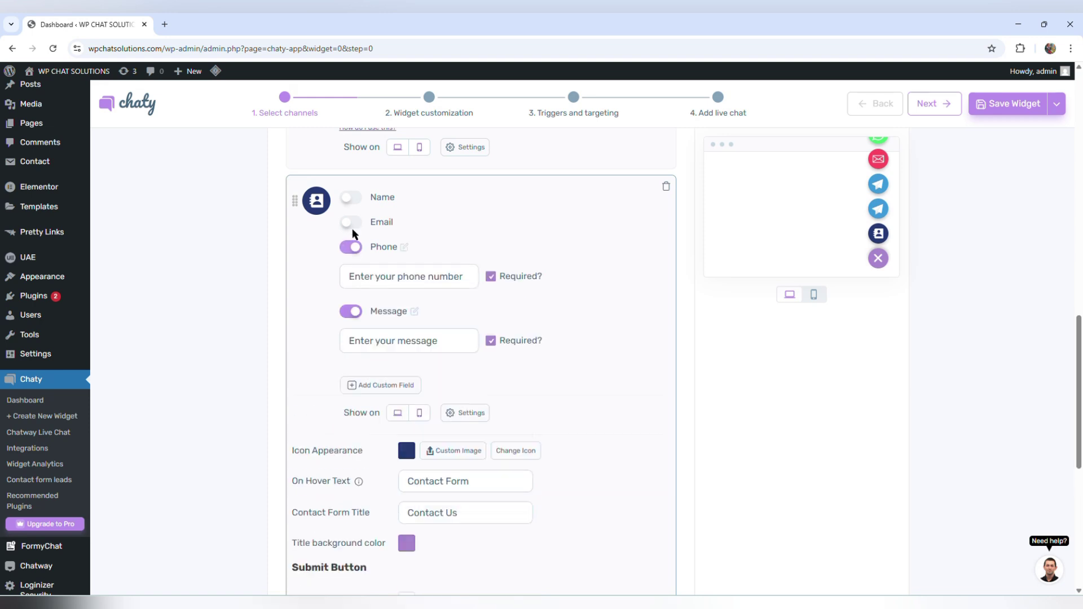
{"action": "left_click", "coordinate": [352, 224]}
{"action": "left_click", "coordinate": [351, 197]}
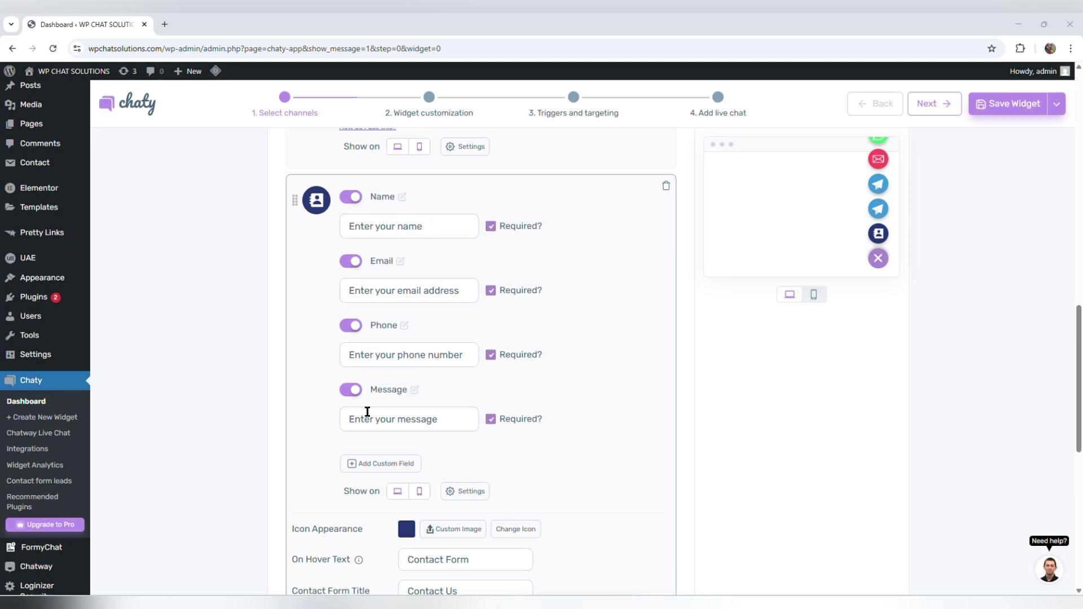
- Change the Name placeholder to 'Your name please' and the Email placeholder to 'Email address'
{"action": "left_click", "coordinate": [445, 223]}
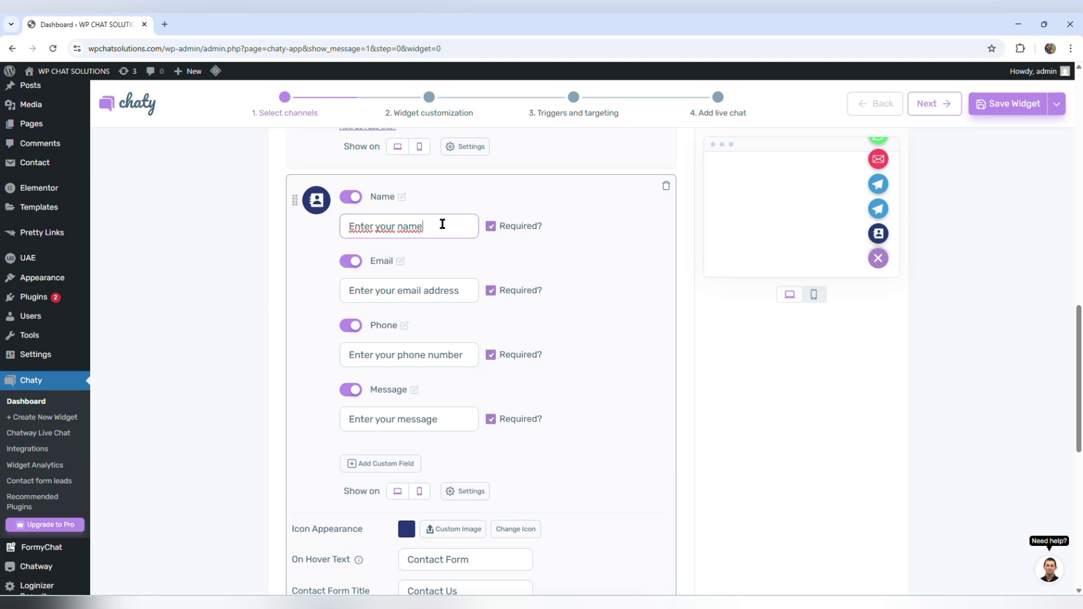
{"action": "left_click_drag", "start_coordinate": [423, 226], "coordinate": [338, 221]}
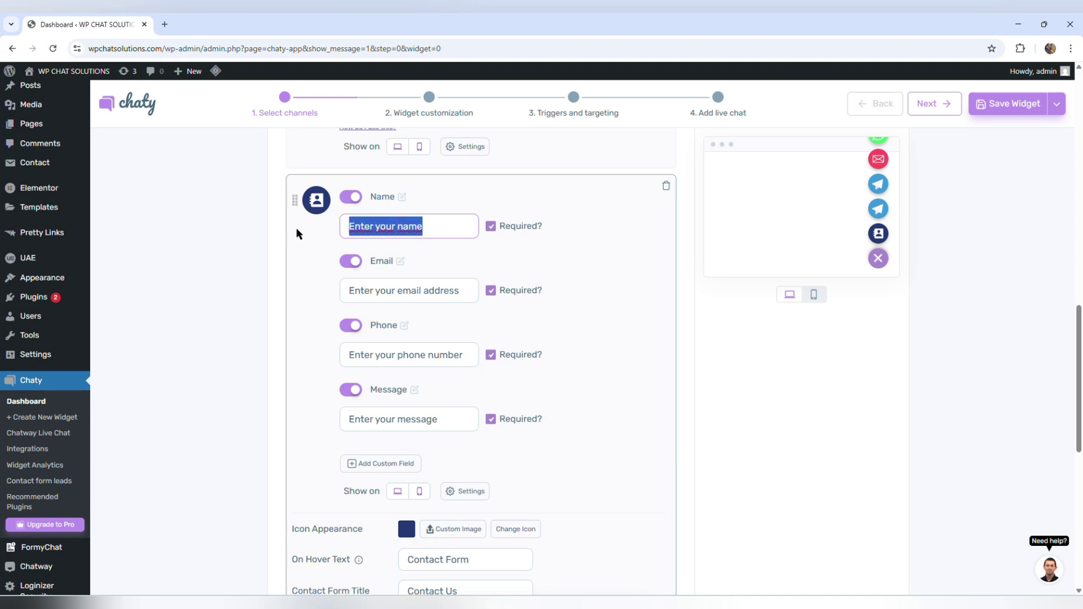
{"action": "type", "text": "Your nam"}
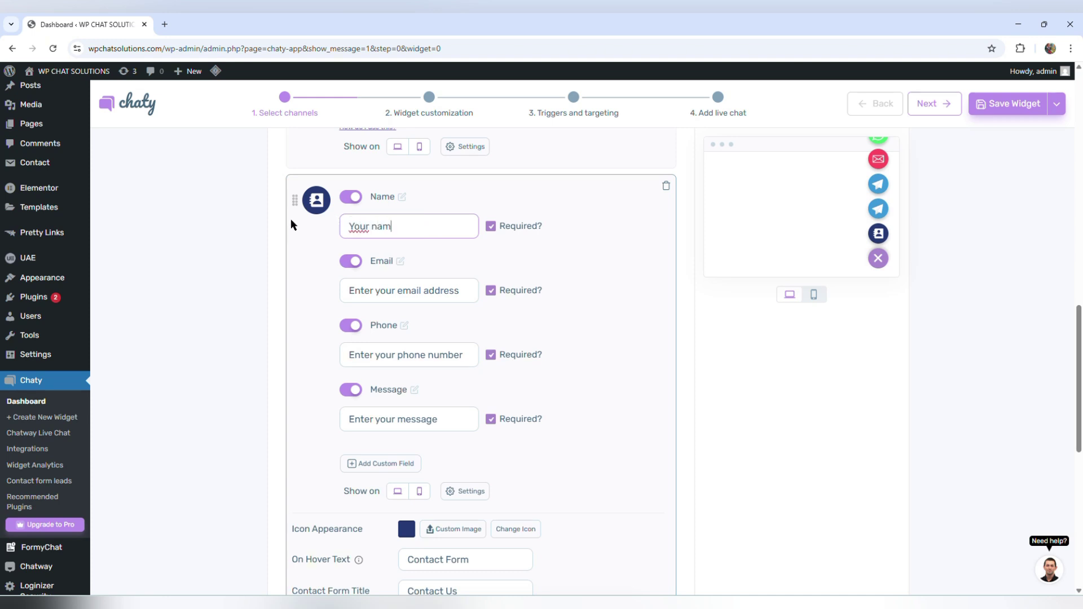
{"action": "type", "text": "e please"}
{"action": "left_click_drag", "start_coordinate": [397, 291], "coordinate": [319, 298]}
{"action": "type", "text": "E"}
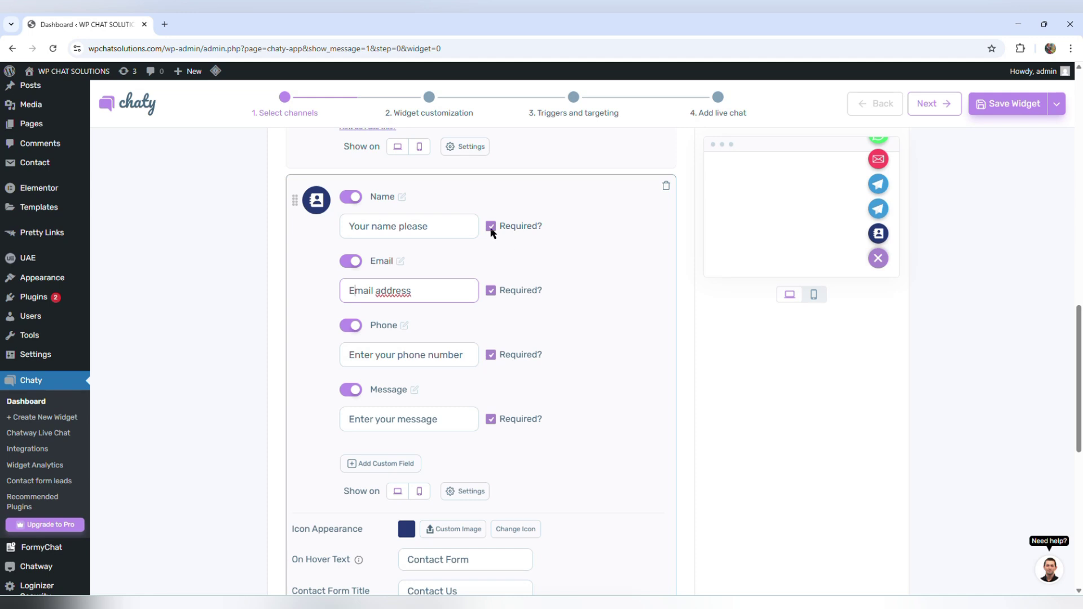
{"action": "left_click", "coordinate": [539, 247]}
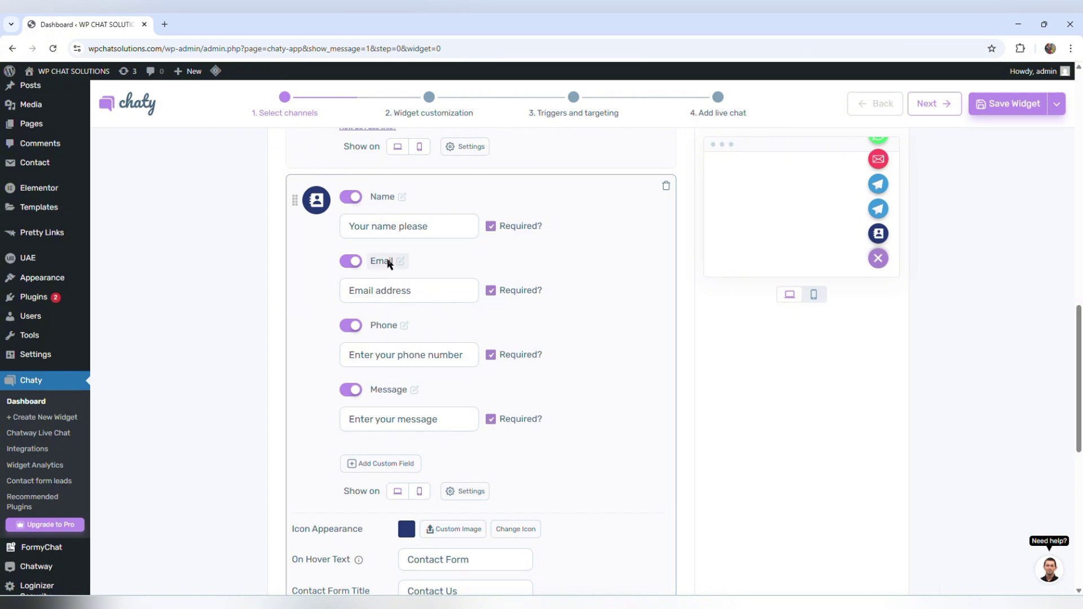
- Toggle the Phone and Message Required? checkboxes off and on, keeping all fields required
{"action": "left_click", "coordinate": [491, 355]}
{"action": "left_click", "coordinate": [492, 357]}
{"action": "left_click", "coordinate": [490, 419]}
{"action": "left_click", "coordinate": [491, 420]}
{"action": "left_click", "coordinate": [491, 421]}
{"action": "left_click", "coordinate": [490, 420]}
{"action": "scroll", "coordinate": [367, 452], "scroll_direction": "down", "scroll_amount": 1}
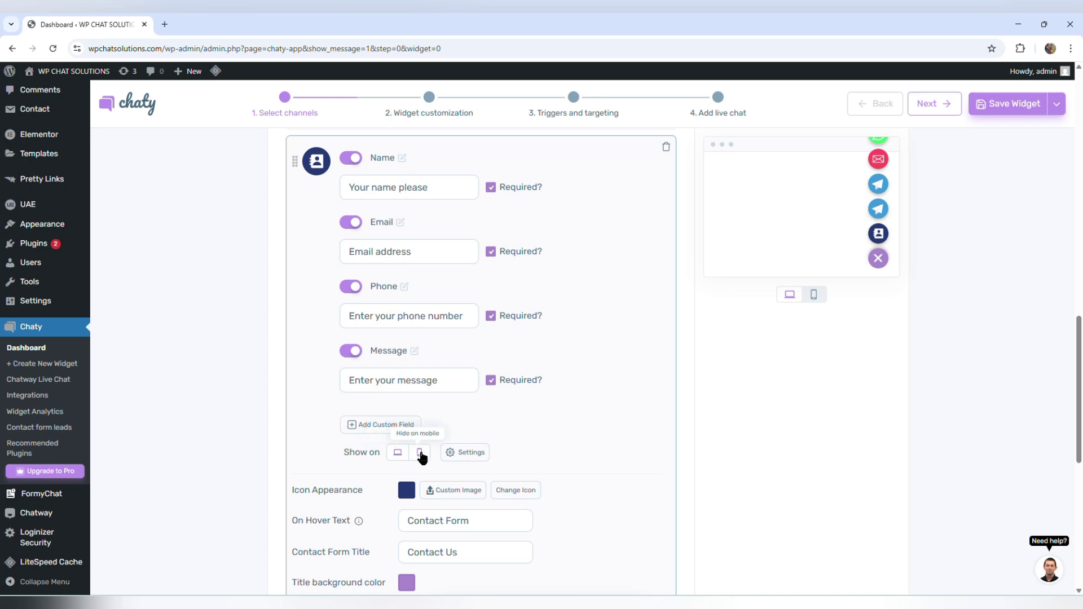
- Turn off the mobile option under Show on for the Contact Form channel
{"action": "left_click", "coordinate": [420, 455]}
{"action": "scroll", "coordinate": [406, 459], "scroll_direction": "down", "scroll_amount": 5}
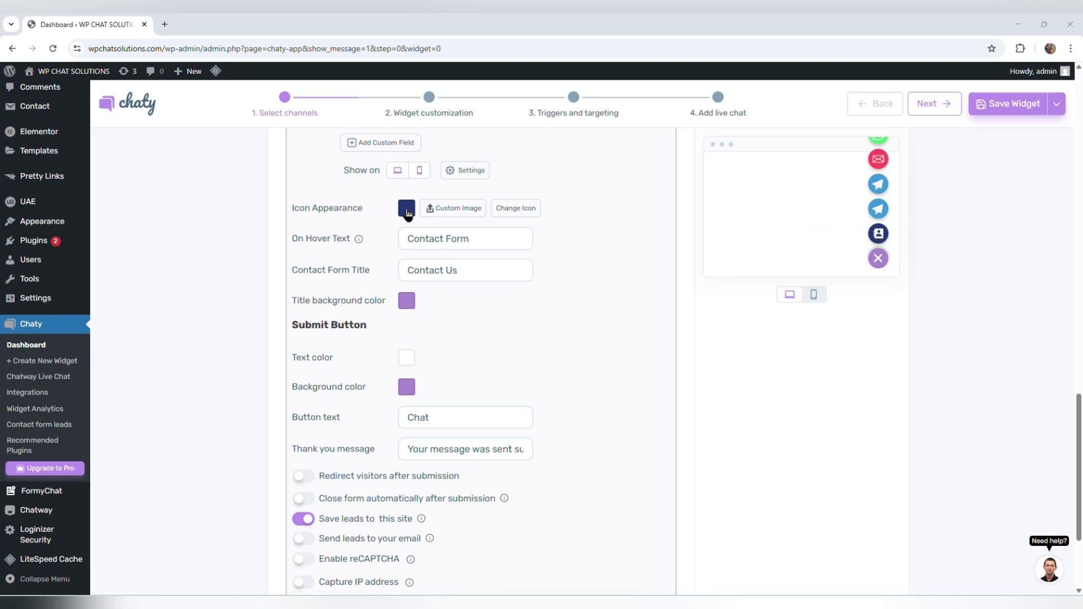
- Set the Contact Form icon to a custom green shade in the colour picker
{"action": "left_click", "coordinate": [407, 209]}
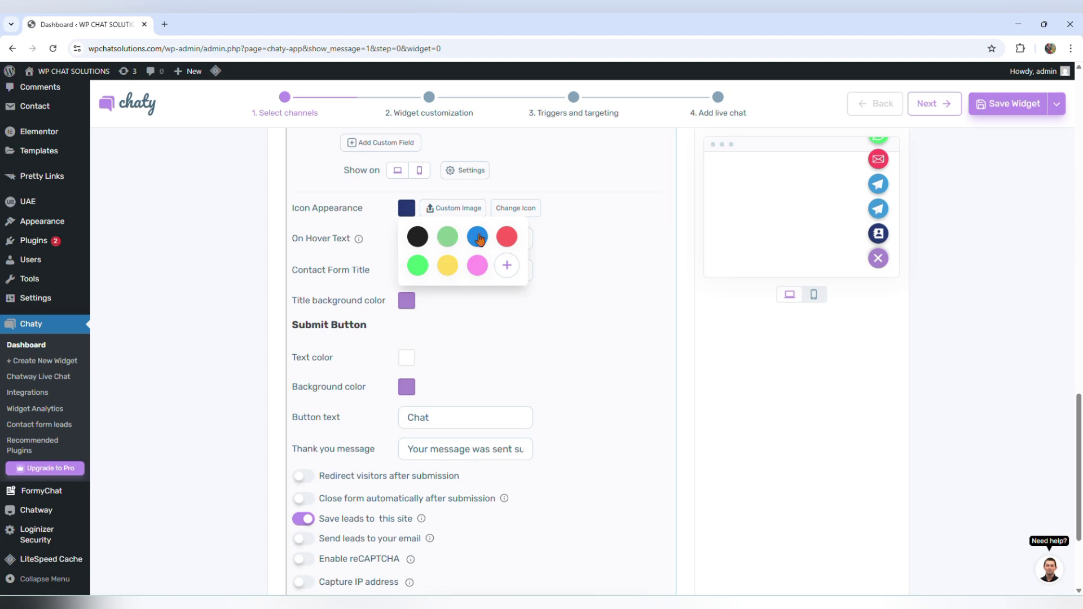
{"action": "left_click", "coordinate": [506, 266]}
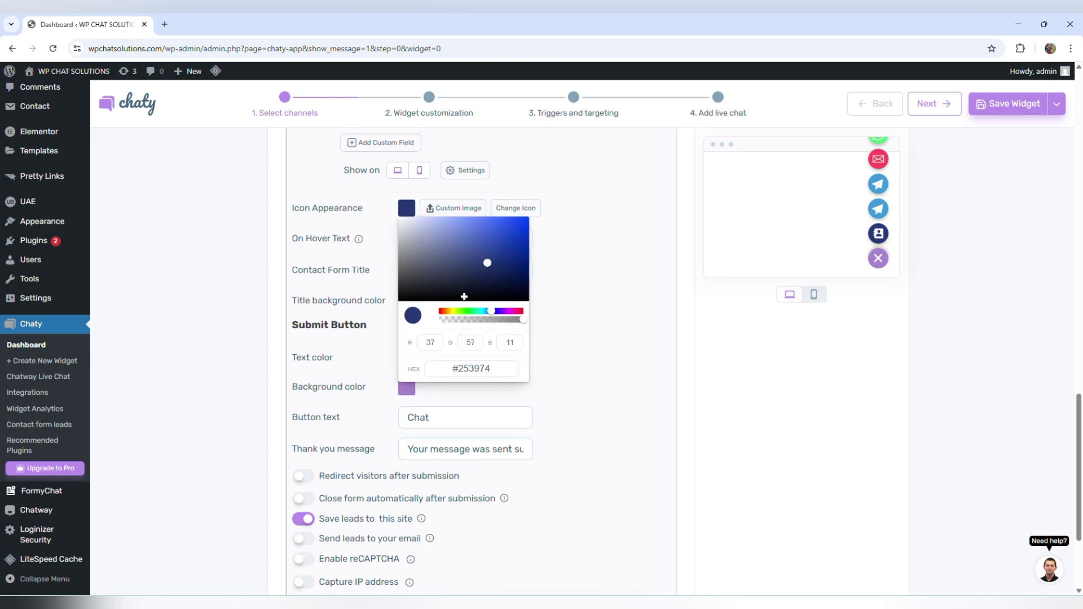
{"action": "mouse_move", "coordinate": [463, 281]}
{"action": "left_mouse_down"}
{"action": "mouse_move", "coordinate": [452, 241]}
{"action": "mouse_move", "coordinate": [437, 233]}
{"action": "mouse_move", "coordinate": [433, 264]}
{"action": "mouse_move", "coordinate": [470, 272]}
{"action": "mouse_move", "coordinate": [499, 257]}
{"action": "left_mouse_up"}
{"action": "left_click_drag", "start_coordinate": [491, 311], "coordinate": [473, 311]}
{"action": "mouse_move", "coordinate": [486, 260]}
{"action": "left_mouse_down"}
{"action": "mouse_move", "coordinate": [482, 244]}
{"action": "mouse_move", "coordinate": [508, 234]}
{"action": "mouse_move", "coordinate": [510, 246]}
{"action": "mouse_move", "coordinate": [439, 258]}
{"action": "mouse_move", "coordinate": [503, 235]}
{"action": "mouse_move", "coordinate": [481, 259]}
{"action": "mouse_move", "coordinate": [446, 253]}
{"action": "left_mouse_up"}
{"action": "key", "text": "Escape"}
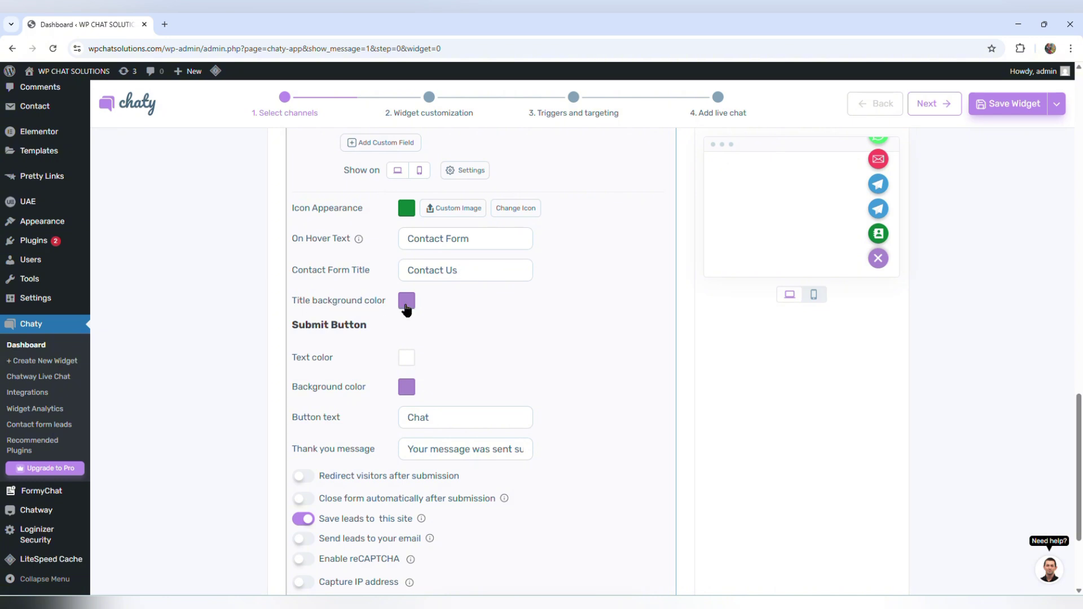
- Review the title background, button text and button background colours, leaving them unchanged
{"action": "left_click", "coordinate": [406, 307]}
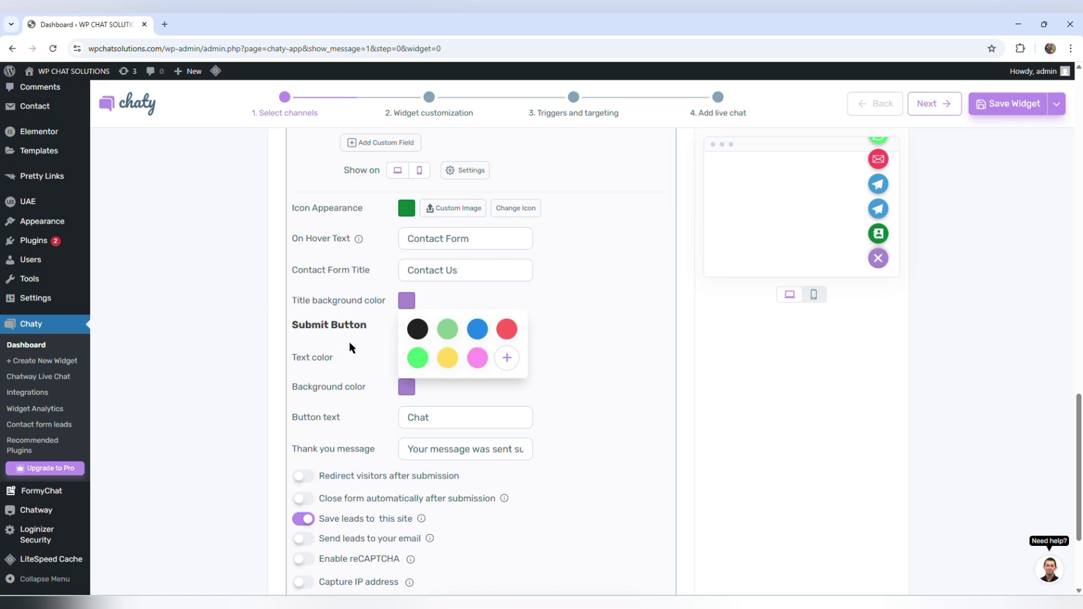
{"action": "left_click", "coordinate": [319, 327]}
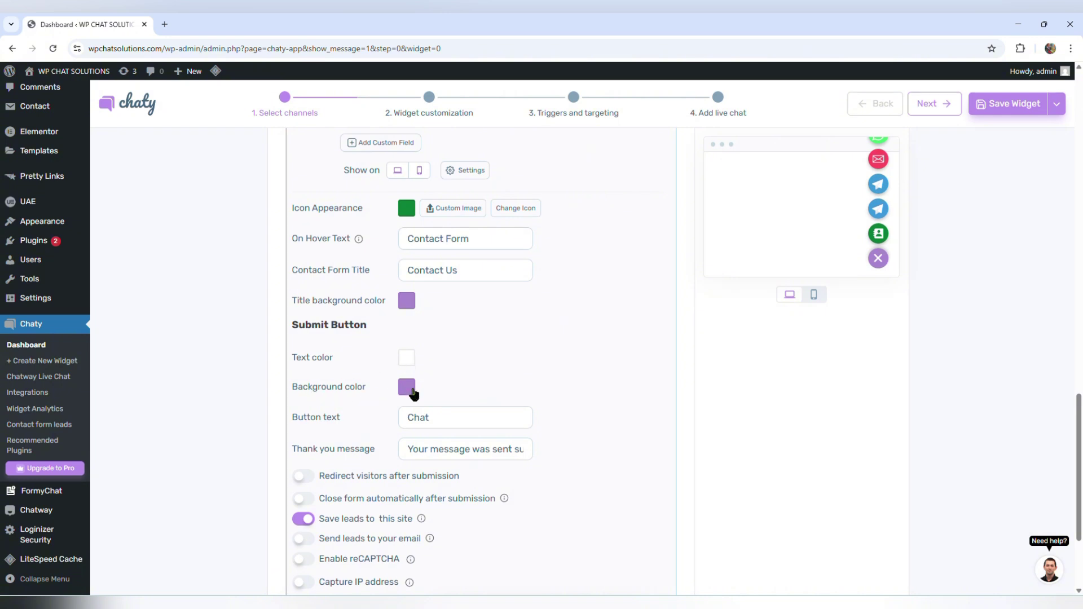
{"action": "left_click", "coordinate": [407, 364]}
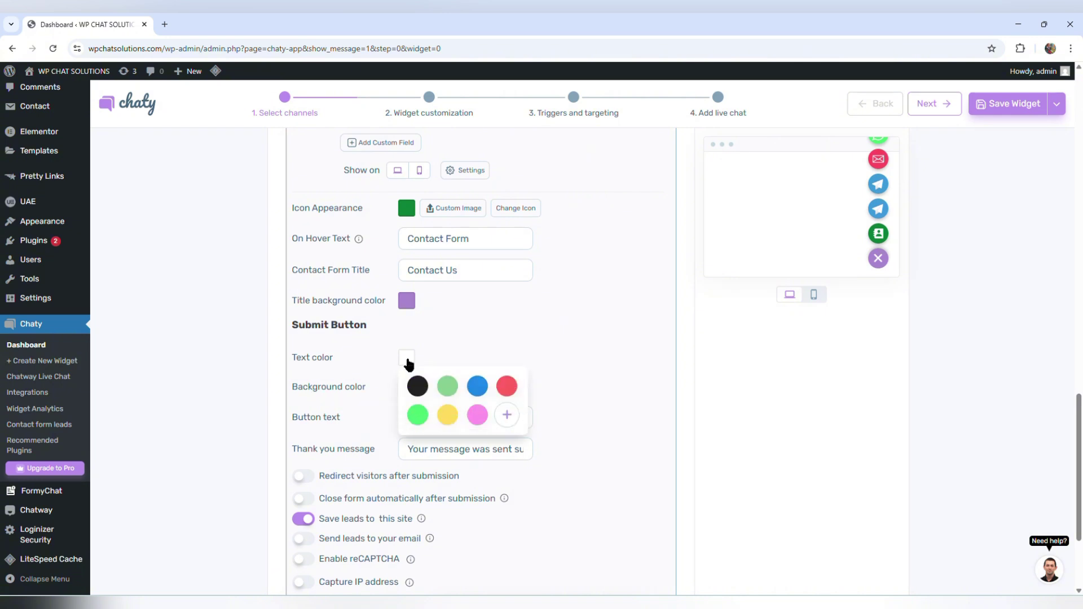
{"action": "left_click", "coordinate": [372, 395]}
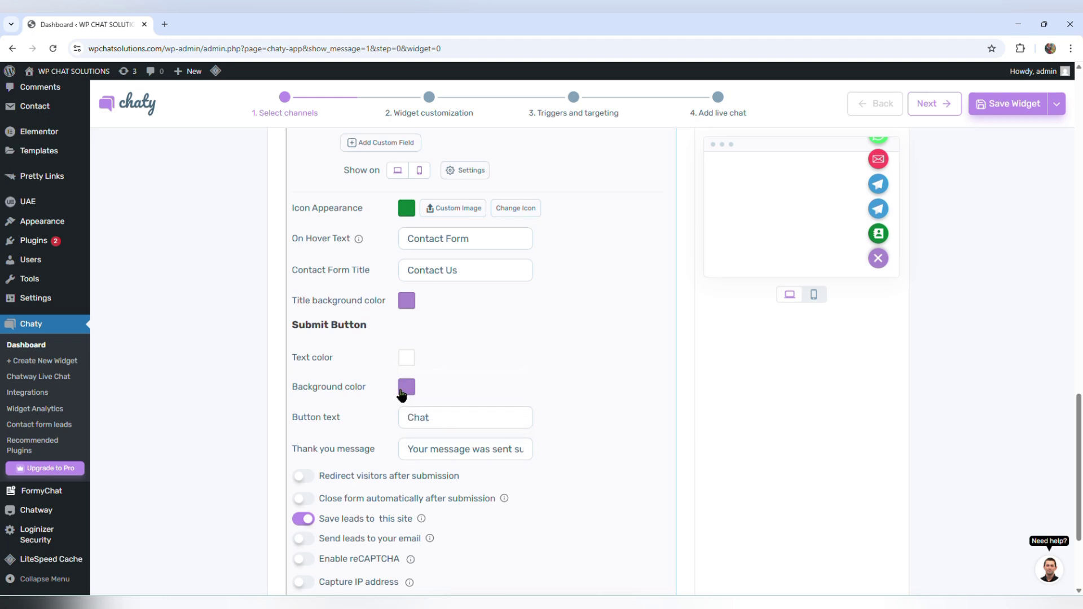
{"action": "left_click", "coordinate": [402, 390]}
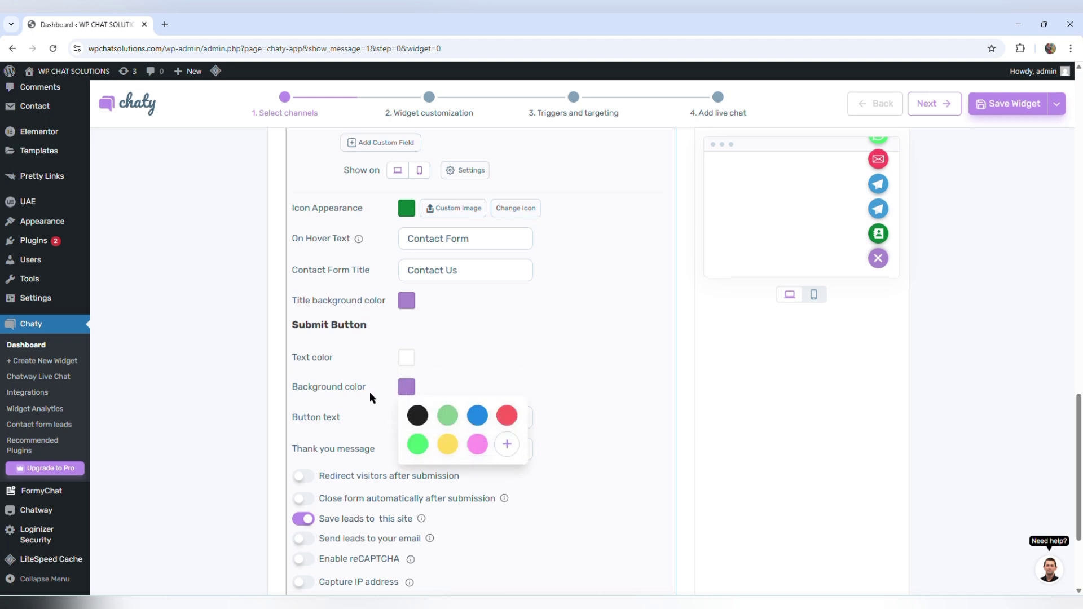
{"action": "left_click", "coordinate": [372, 395]}
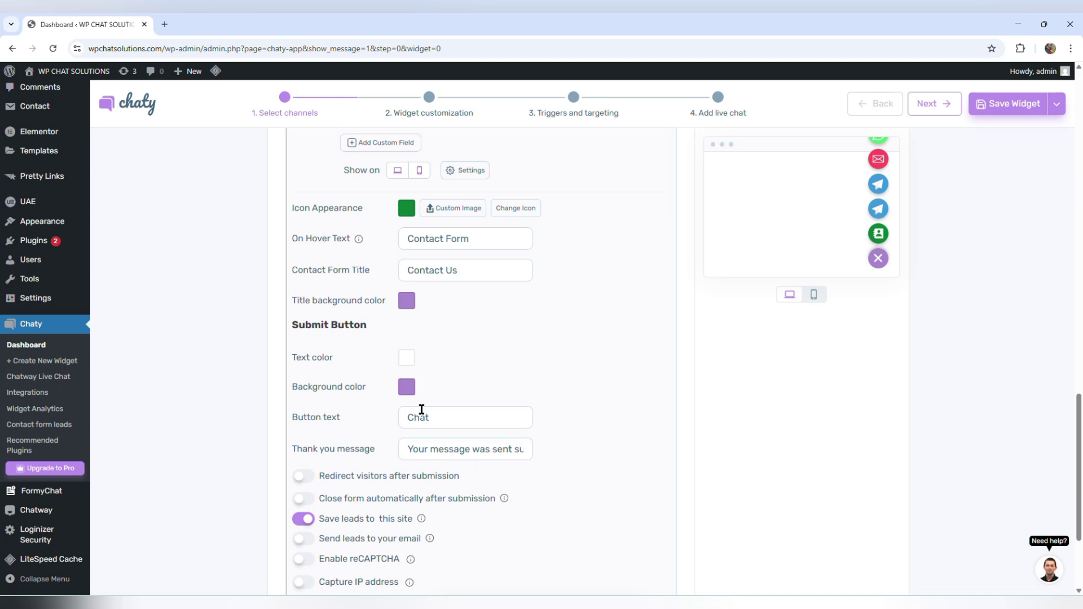
- Replace the button text Chat with SUBMIT, leaving the thank-you message as is
{"action": "left_click", "coordinate": [432, 415]}
{"action": "left_click_drag", "start_coordinate": [432, 415], "coordinate": [333, 437]}
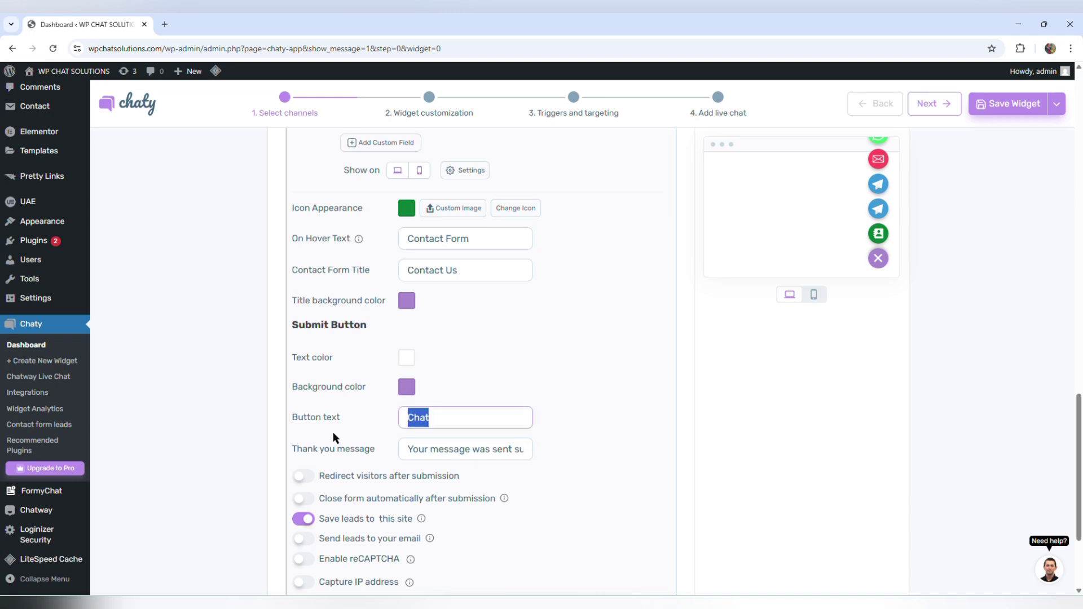
{"action": "type", "text": "SUBMIT"}
{"action": "left_click", "coordinate": [341, 449]}
{"action": "scroll", "coordinate": [341, 449], "scroll_direction": "down", "scroll_amount": 1}
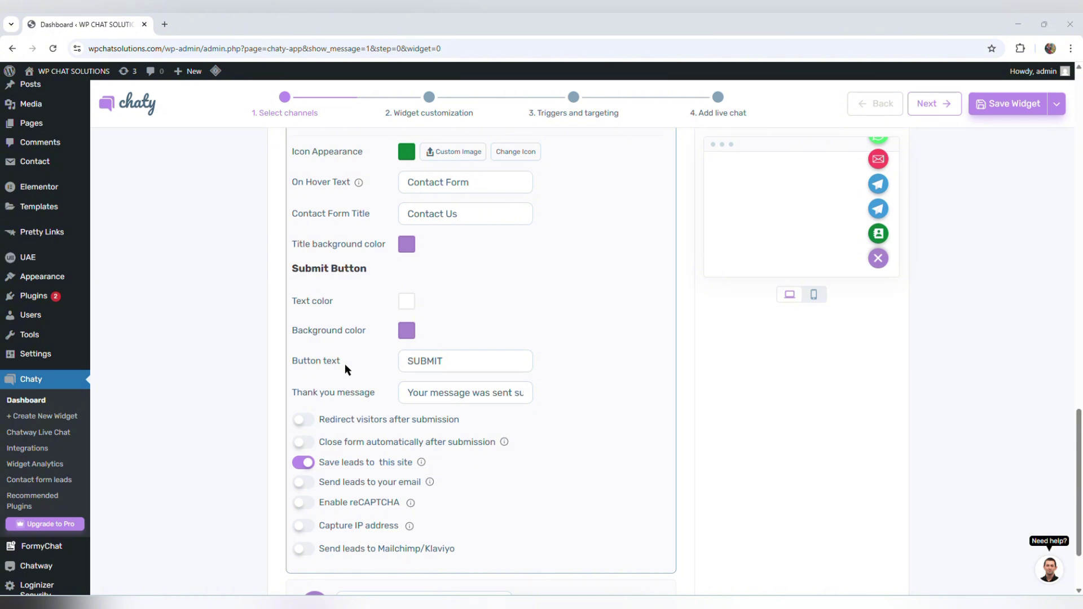
{"action": "left_click", "coordinate": [408, 393]}
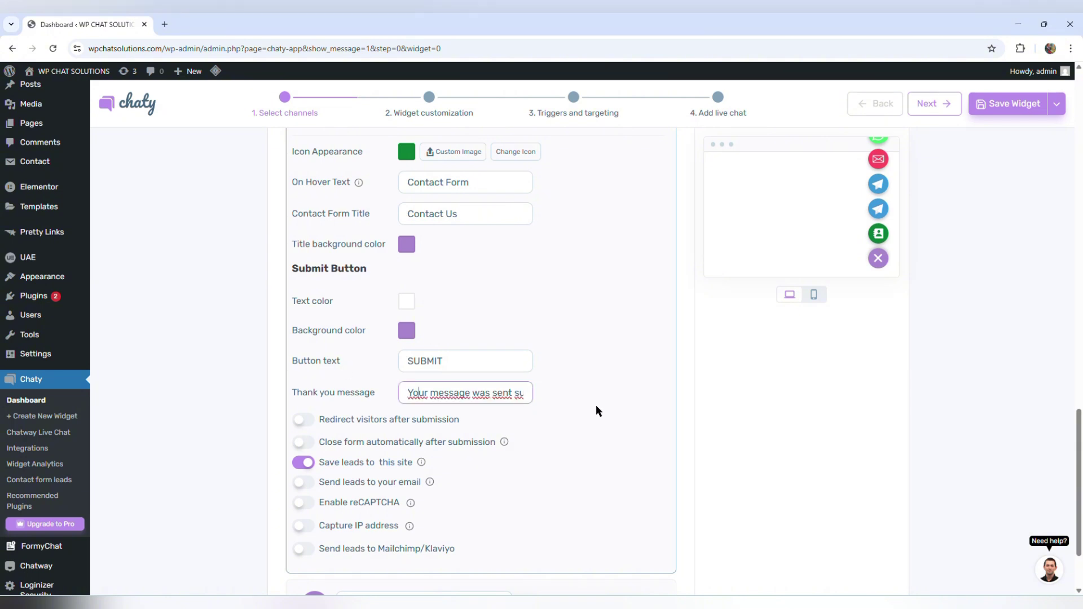
{"action": "key", "text": "Right"}
{"action": "key", "text": "Right"}
{"action": "key", "text": "Right"}
{"action": "key", "text": "Right"}
{"action": "key", "text": "Right"}
{"action": "key", "text": "Right"}
{"action": "key", "text": "Right"}
{"action": "key", "text": "Right"}
{"action": "key", "text": "Right"}
{"action": "key", "text": "Right"}
{"action": "key", "text": "Right"}
{"action": "key", "text": "Right"}
{"action": "key", "text": "Right"}
{"action": "key", "text": "Right"}
{"action": "key", "text": "Right"}
{"action": "key", "text": "Right"}
{"action": "key", "text": "Right"}
{"action": "key", "text": "Right"}
{"action": "key", "text": "Right"}
{"action": "key", "text": "Right"}
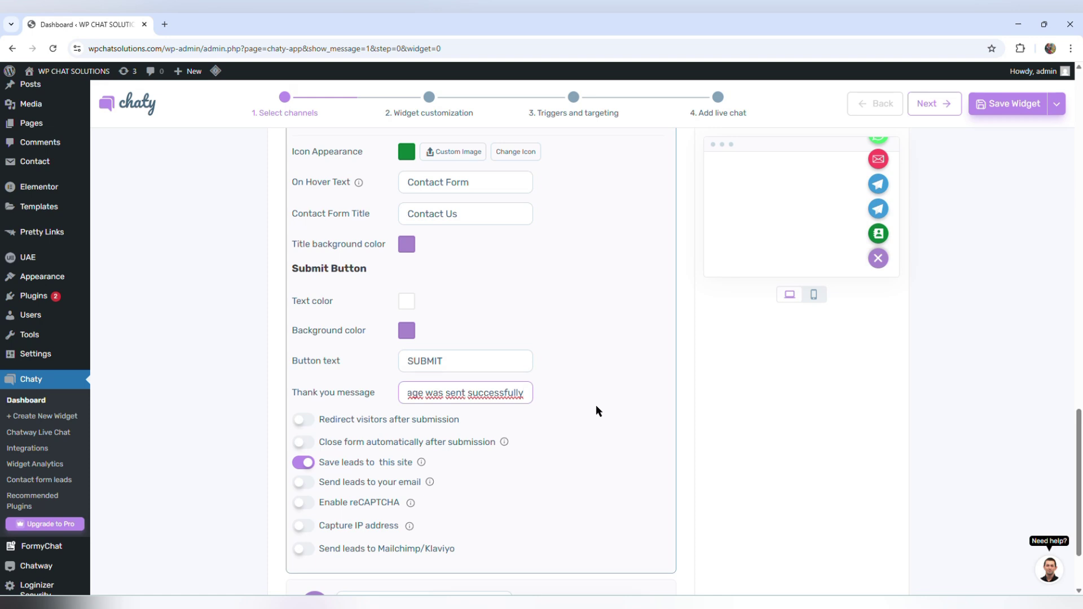
{"action": "left_click", "coordinate": [595, 405]}
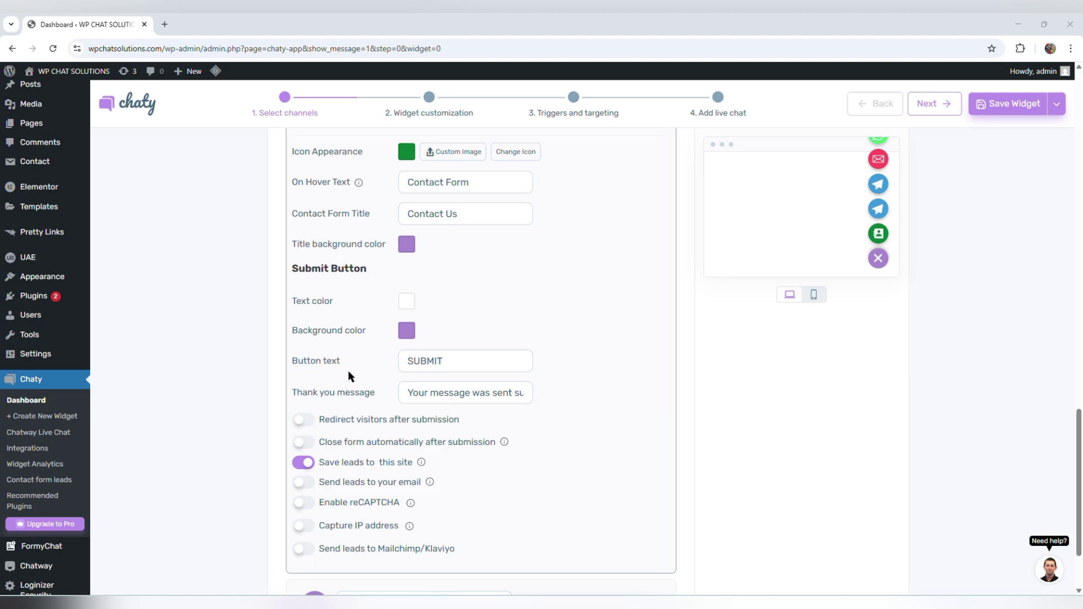
- Enable redirect after submission, paste the privacy-policy URL as the link, and open it in a new tab
{"action": "left_click", "coordinate": [303, 420]}
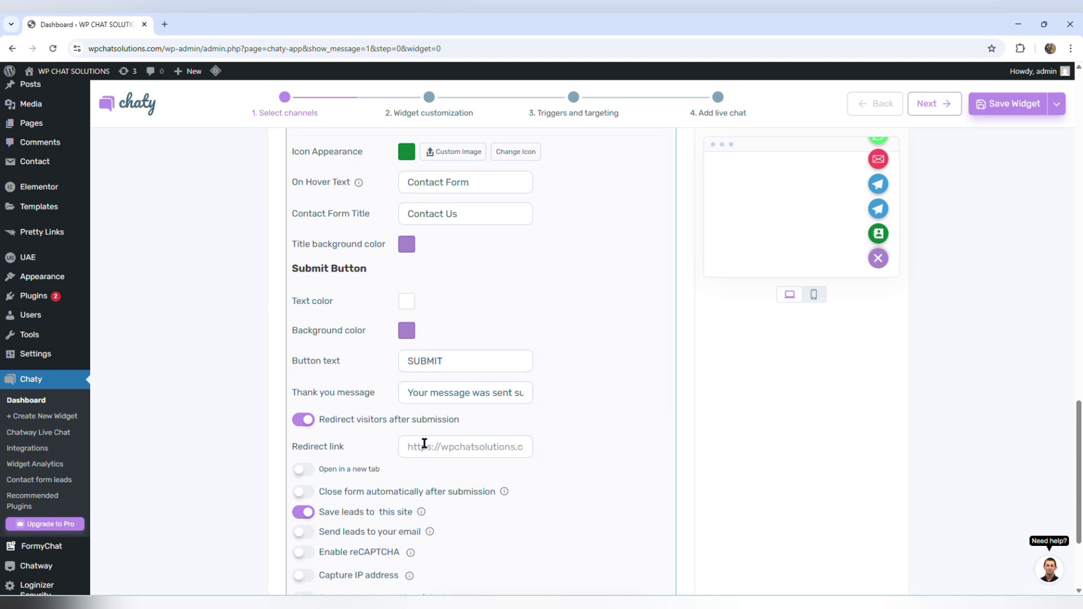
{"action": "left_click", "coordinate": [423, 445]}
{"action": "type", "text": "https://wpchatsolutions.com/privacy-policy/"}
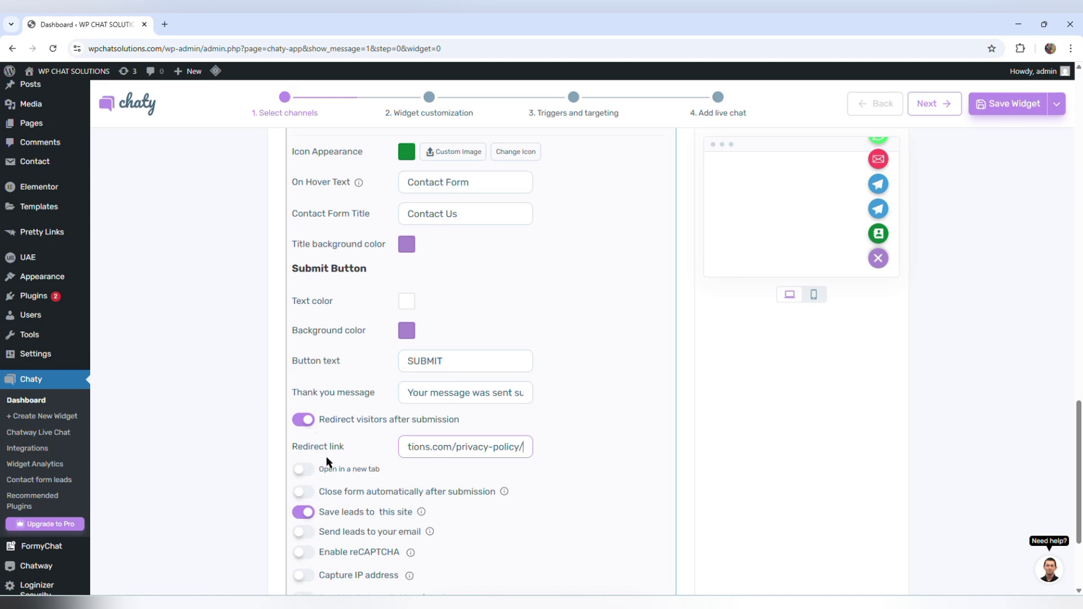
{"action": "left_click", "coordinate": [306, 471]}
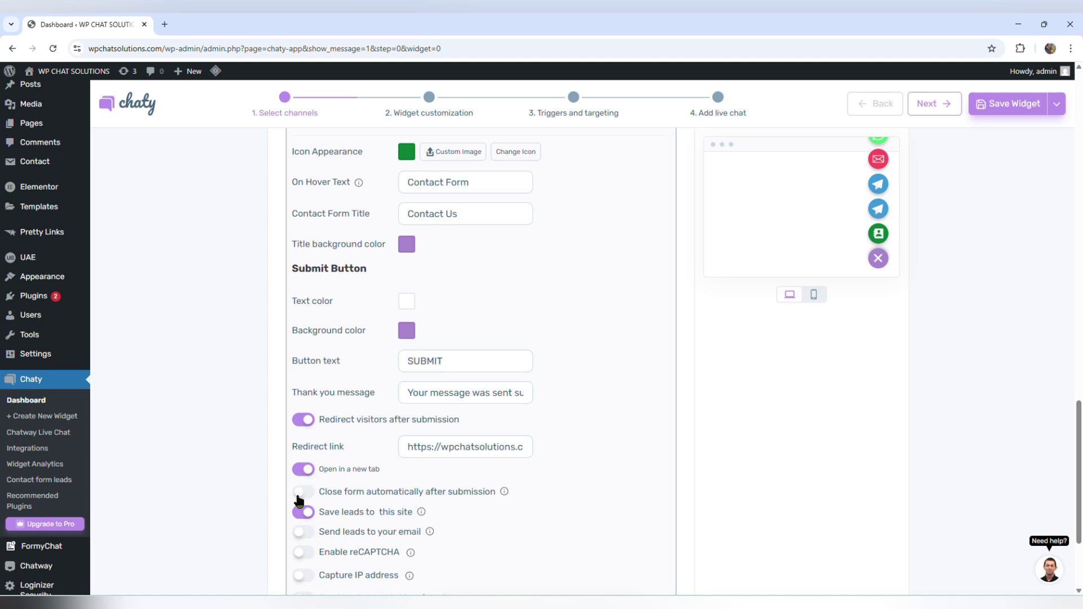
- Enable Close form automatically after submission with Close after set to 2 seconds
{"action": "left_click", "coordinate": [303, 495]}
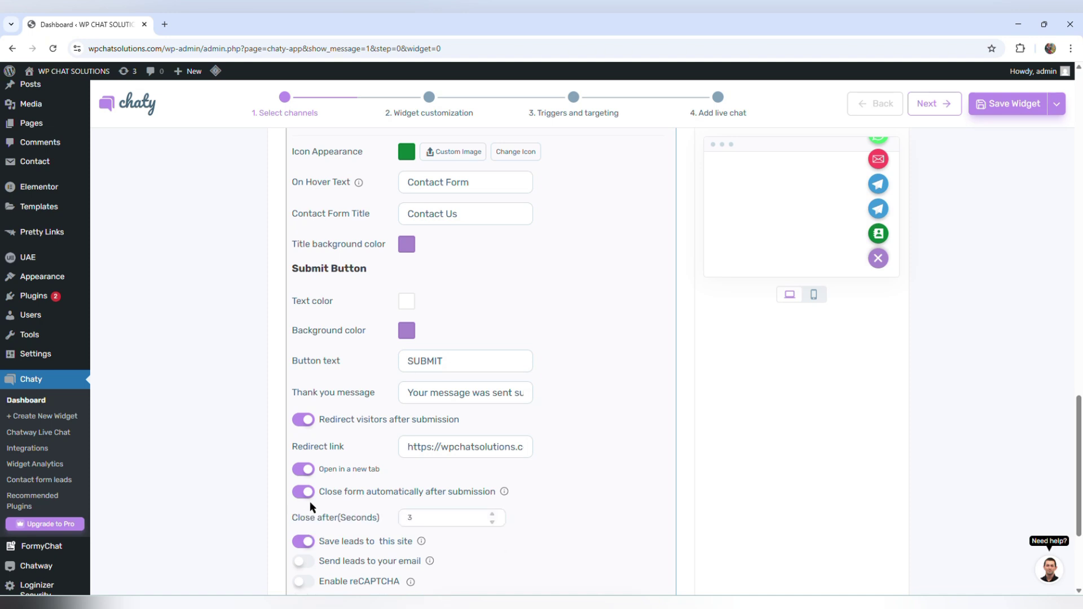
{"action": "scroll", "coordinate": [307, 504], "scroll_direction": "down", "scroll_amount": 1}
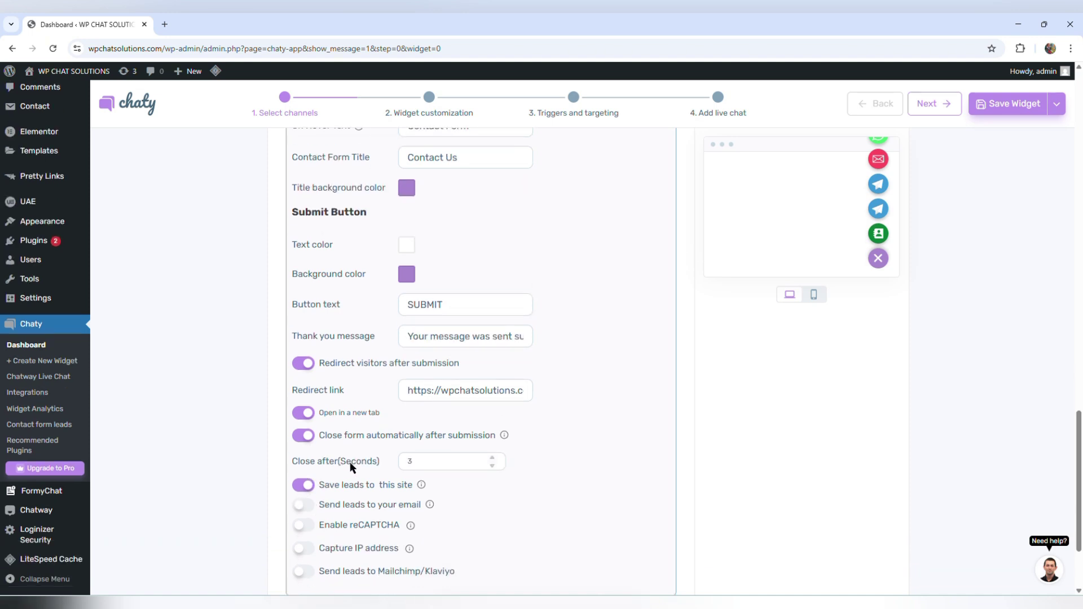
{"action": "left_click", "coordinate": [492, 458]}
{"action": "scroll", "coordinate": [536, 459], "scroll_direction": "down", "scroll_amount": 2}
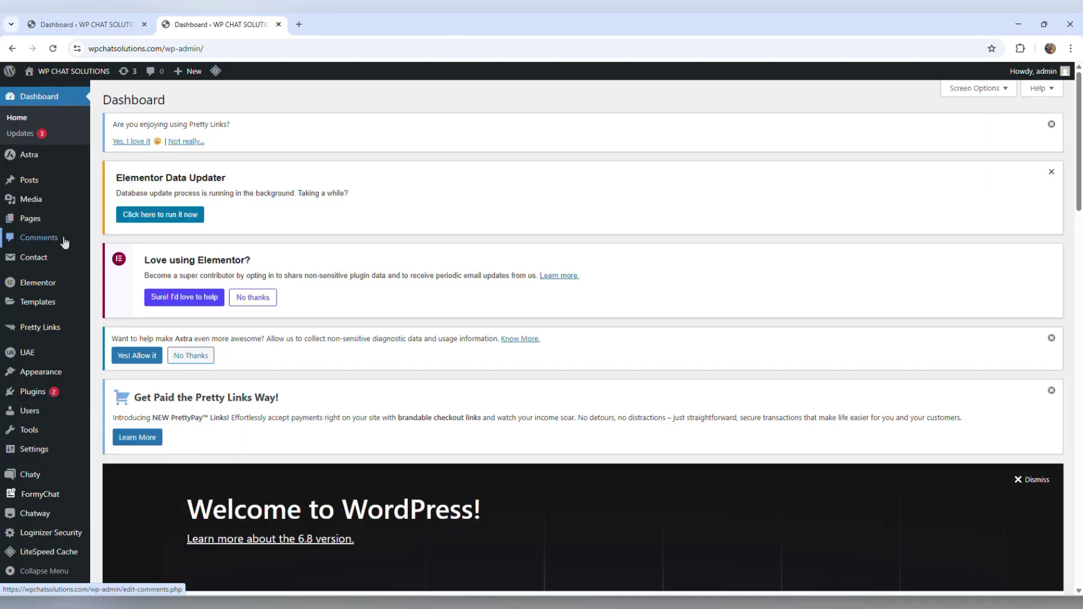
- Open Chaty's empty Contact form leads page in the second tab, then return to the widget editor
{"action": "mouse_move", "coordinate": [33, 478]}
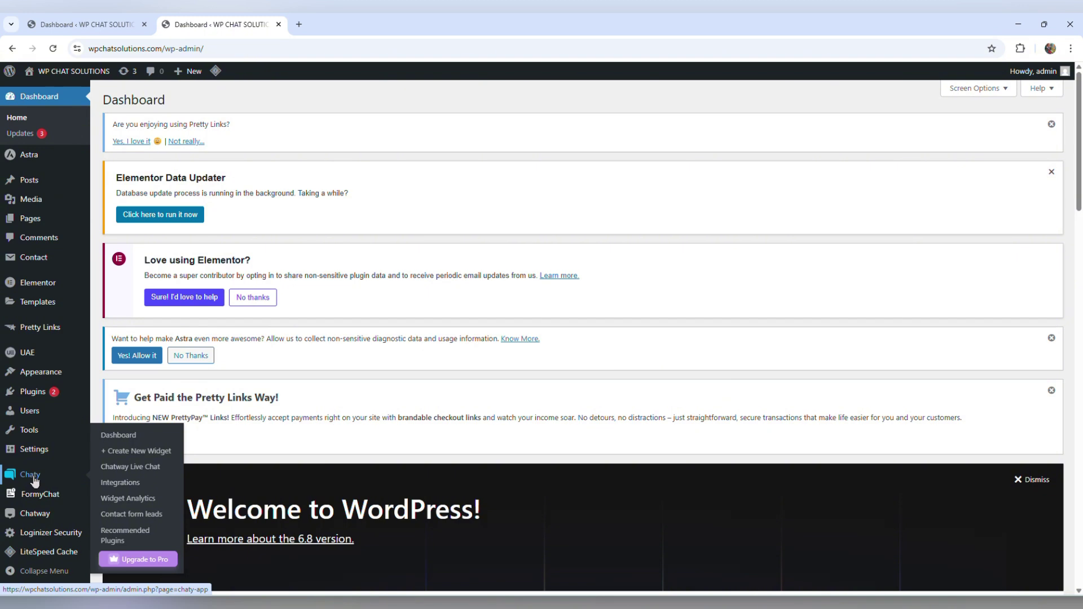
{"action": "left_click", "coordinate": [153, 517]}
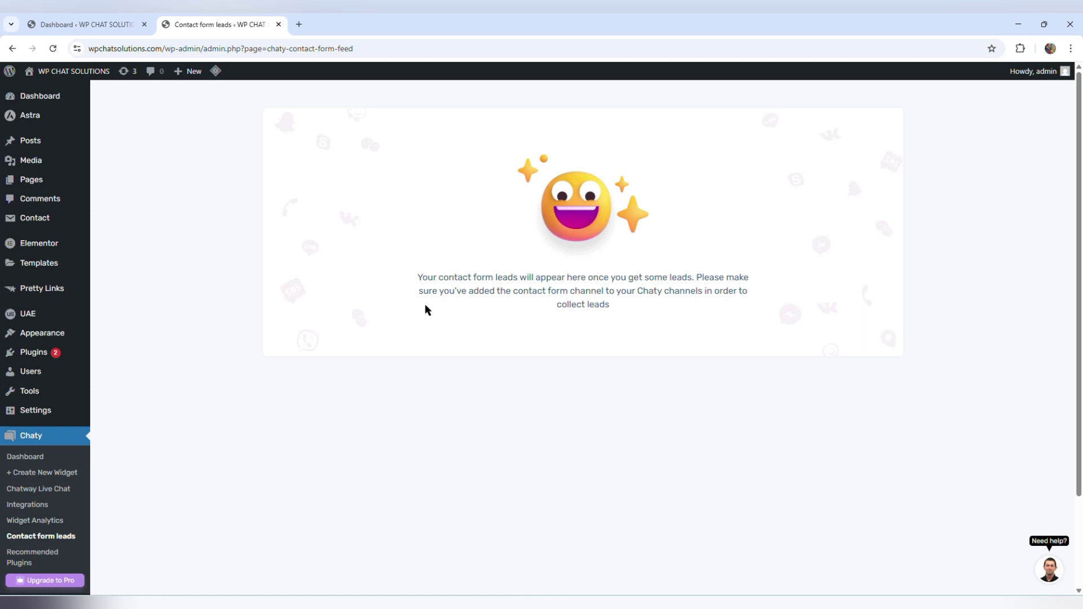
{"action": "left_click", "coordinate": [112, 24]}
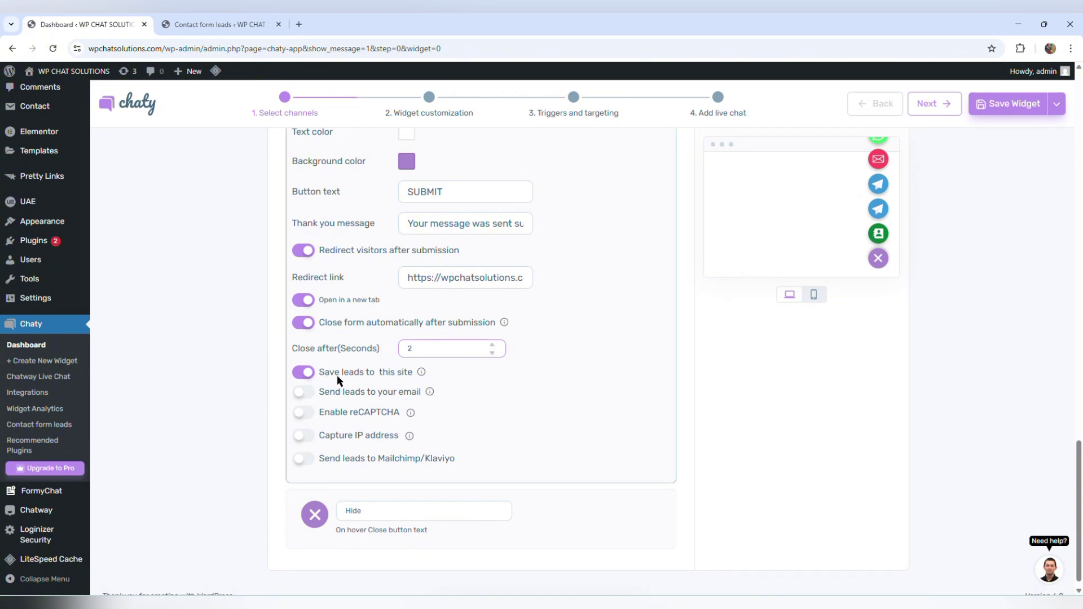
{"action": "left_click", "coordinate": [223, 24]}
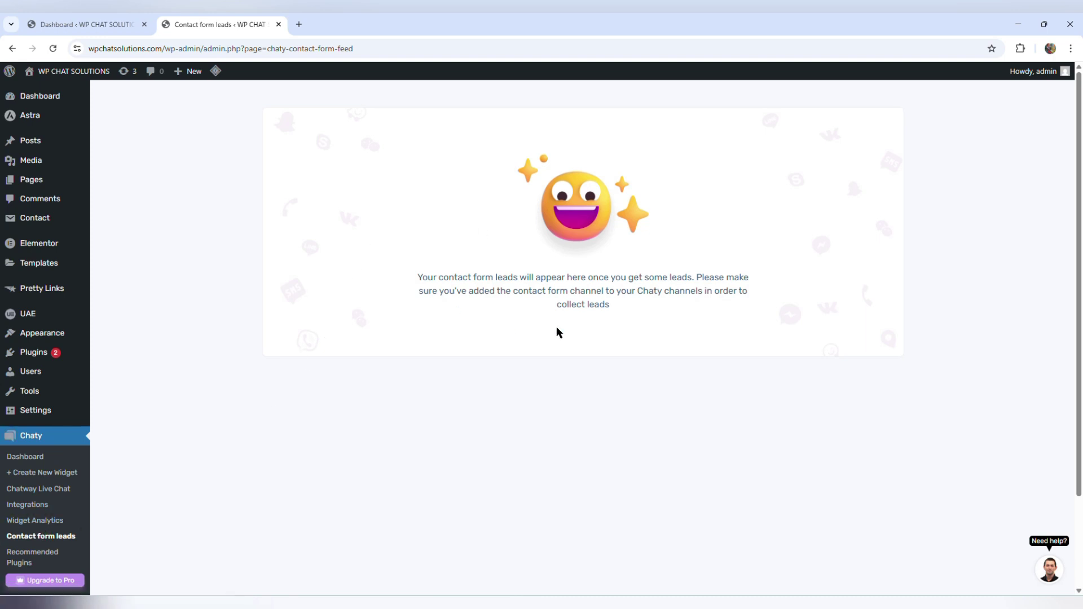
{"action": "key", "text": "ctrl+shift+Tab"}
{"action": "mouse_move", "coordinate": [373, 397]}
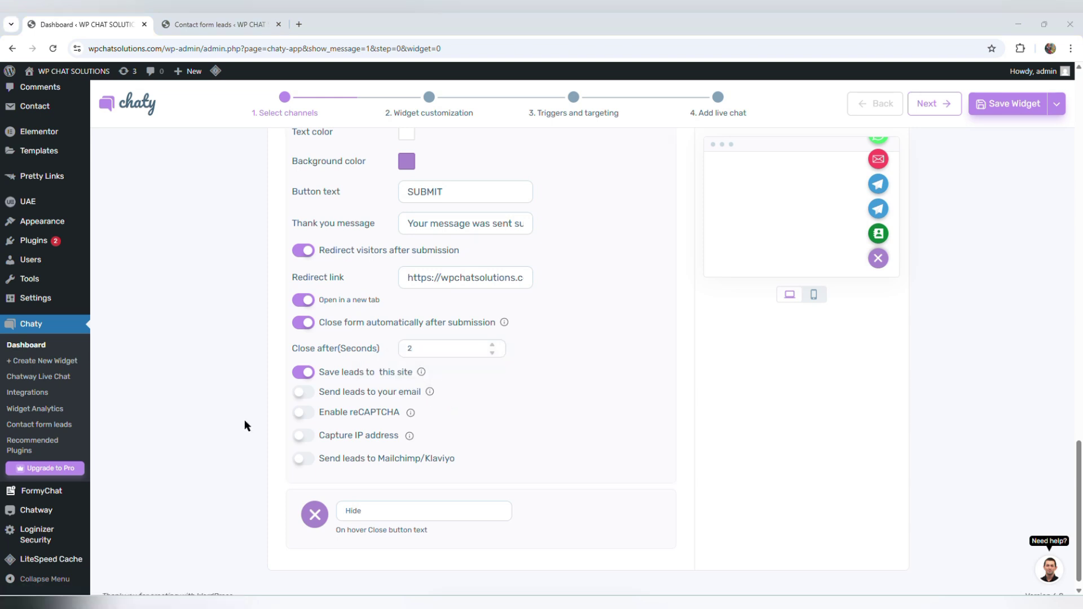
{"action": "mouse_move", "coordinate": [338, 418]}
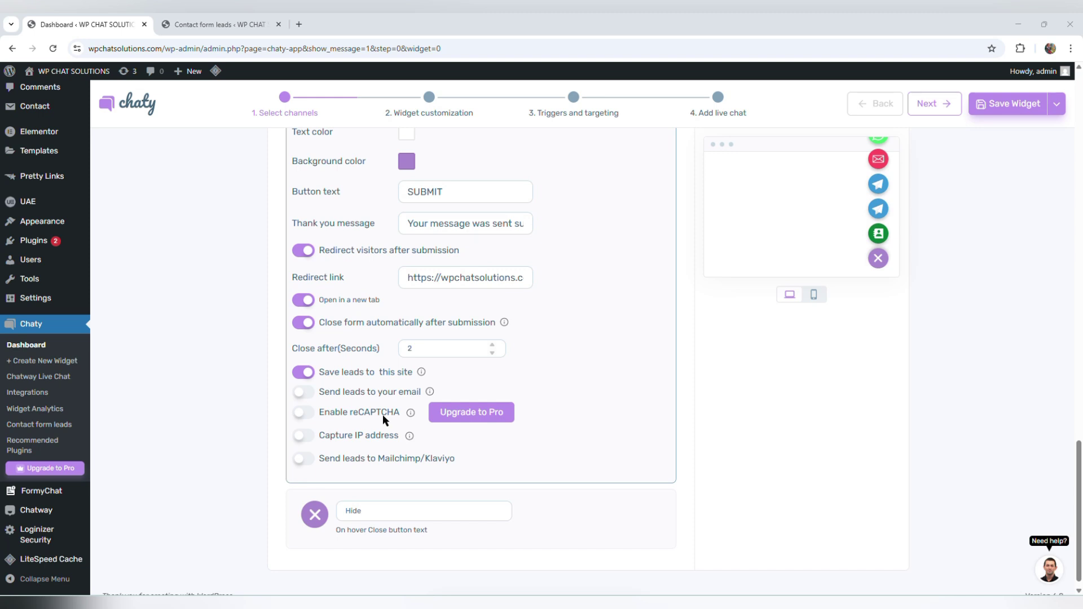
{"action": "mouse_move", "coordinate": [359, 439]}
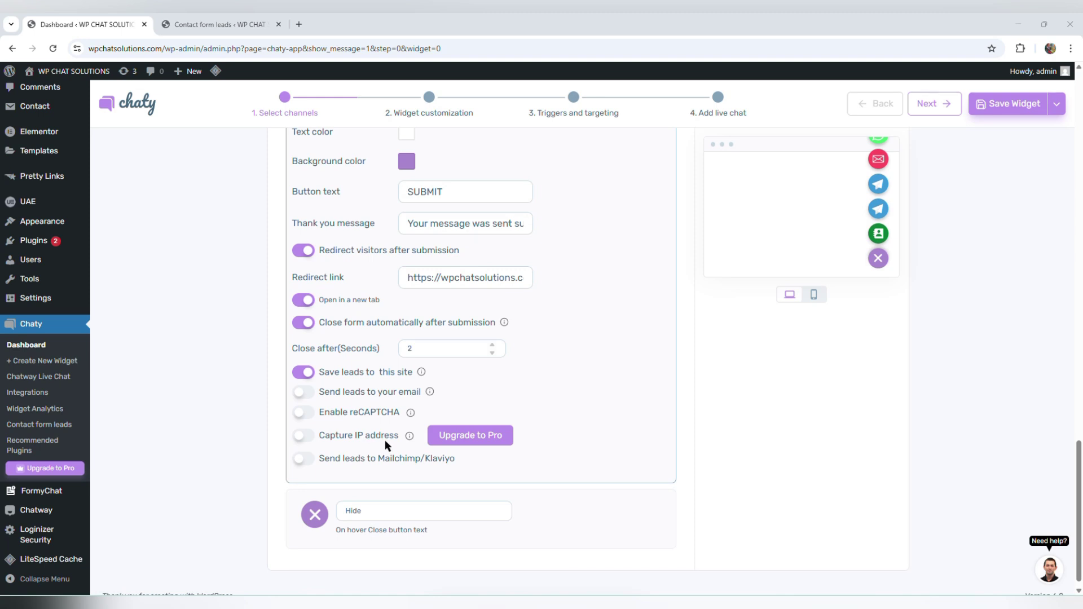
{"action": "mouse_move", "coordinate": [363, 470]}
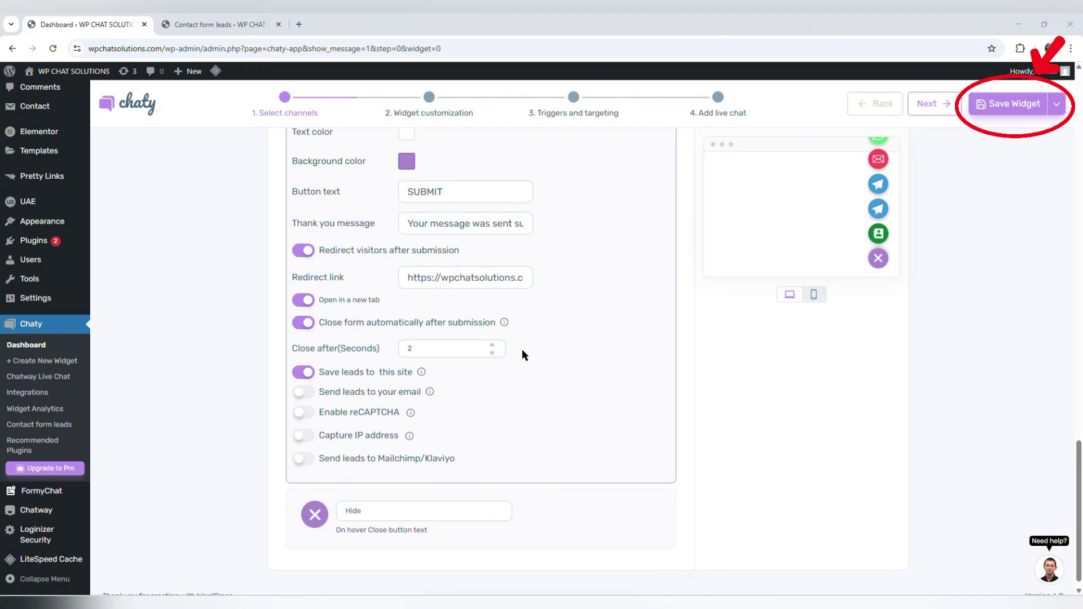
- Save Widget-1 with its new Contact Form channel settings
{"action": "left_click", "coordinate": [1012, 107]}
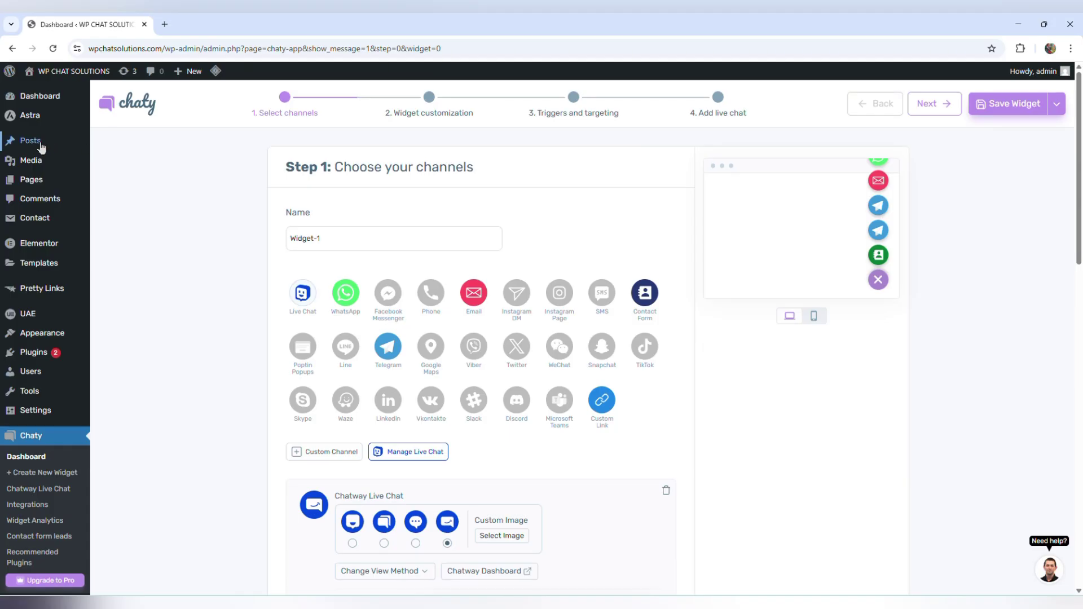
- Quick Edit the first post in All Posts and update it with its details unchanged
{"action": "mouse_move", "coordinate": [37, 147]}
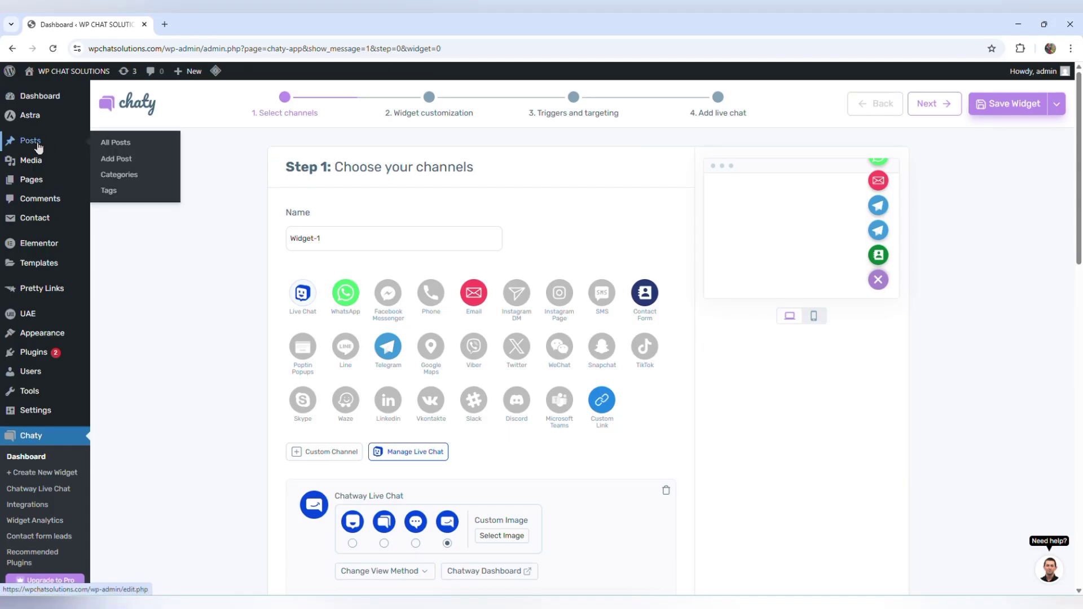
{"action": "left_click", "coordinate": [115, 142]}
{"action": "mouse_move", "coordinate": [152, 567]}
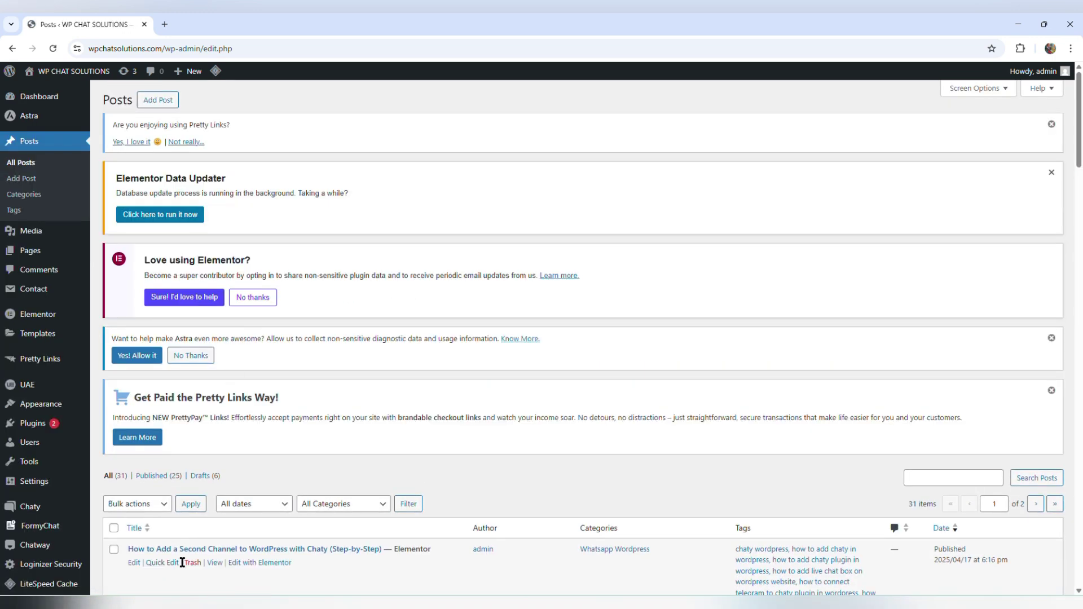
{"action": "left_click", "coordinate": [159, 563]}
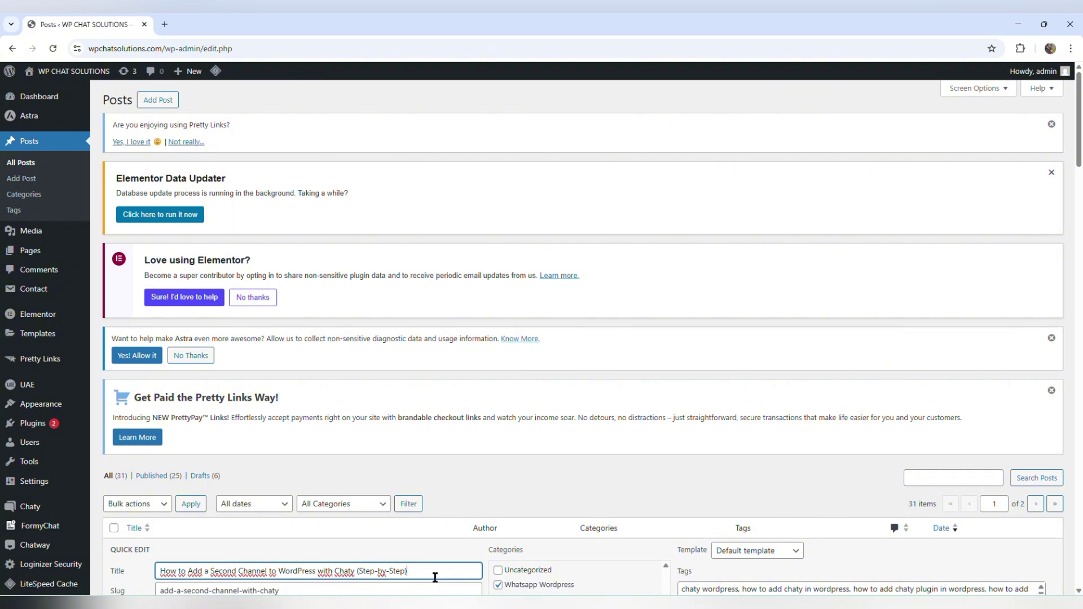
{"action": "scroll", "coordinate": [435, 563], "scroll_direction": "down", "scroll_amount": 2}
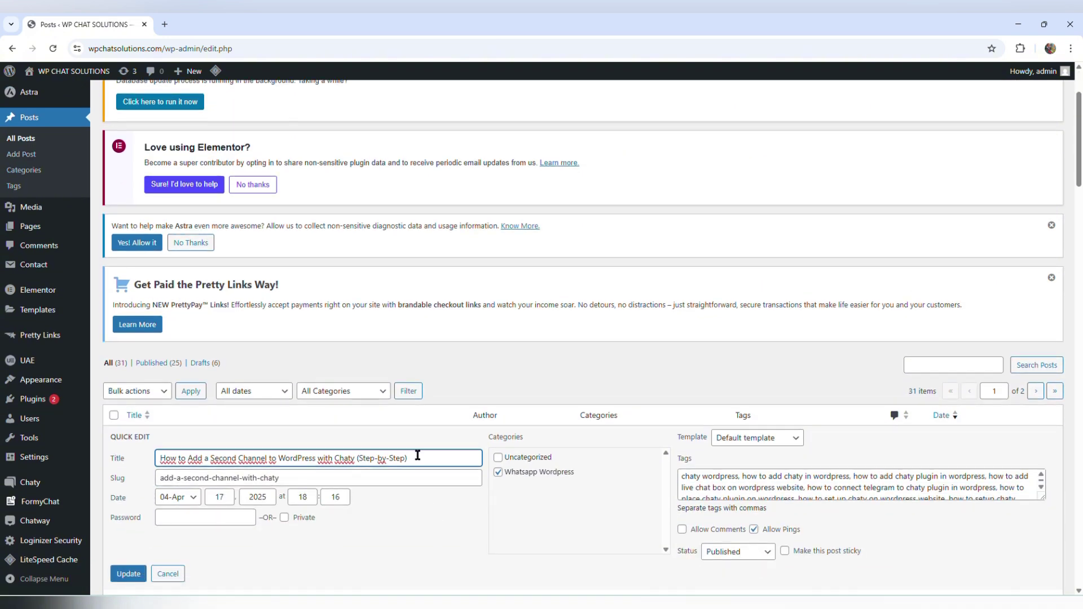
{"action": "left_click", "coordinate": [127, 575]}
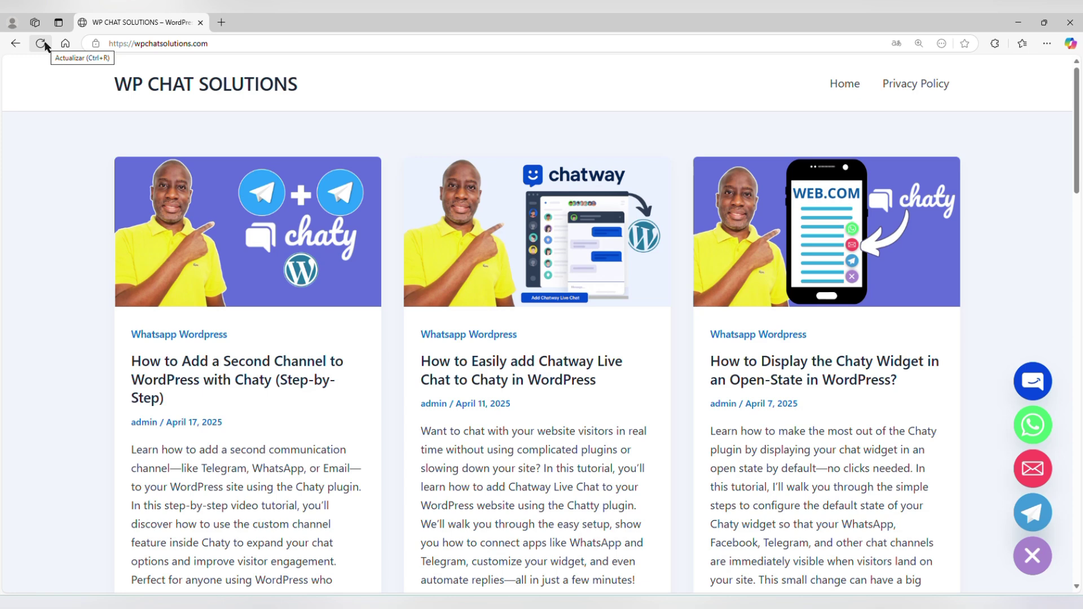
- Reload the live site and open the Contact Us form from the Chaty widget's Contact Form button
{"action": "left_click", "coordinate": [41, 43]}
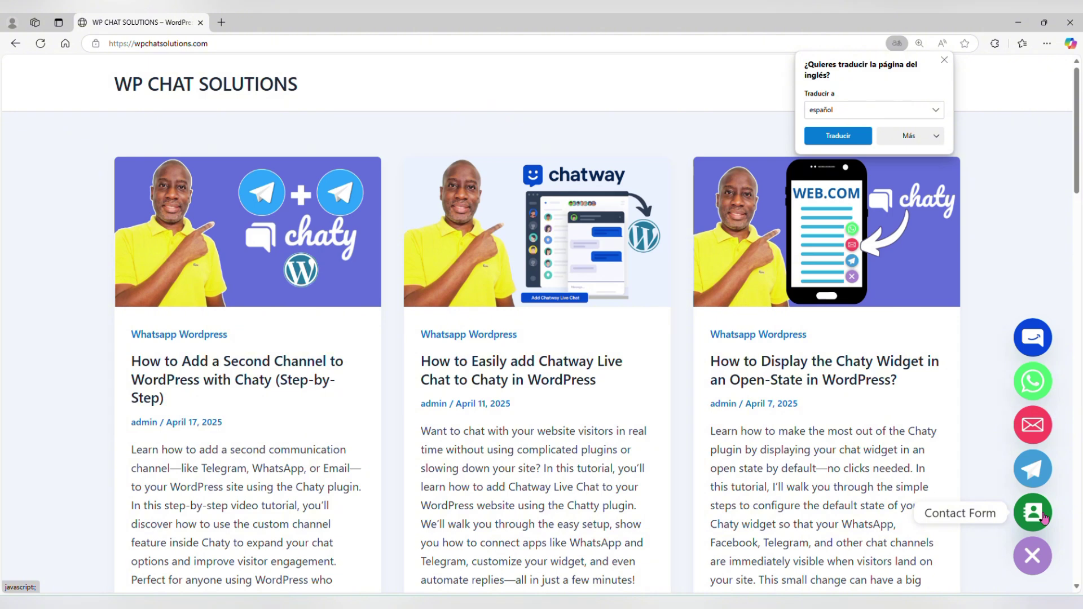
{"action": "left_click", "coordinate": [1044, 517]}
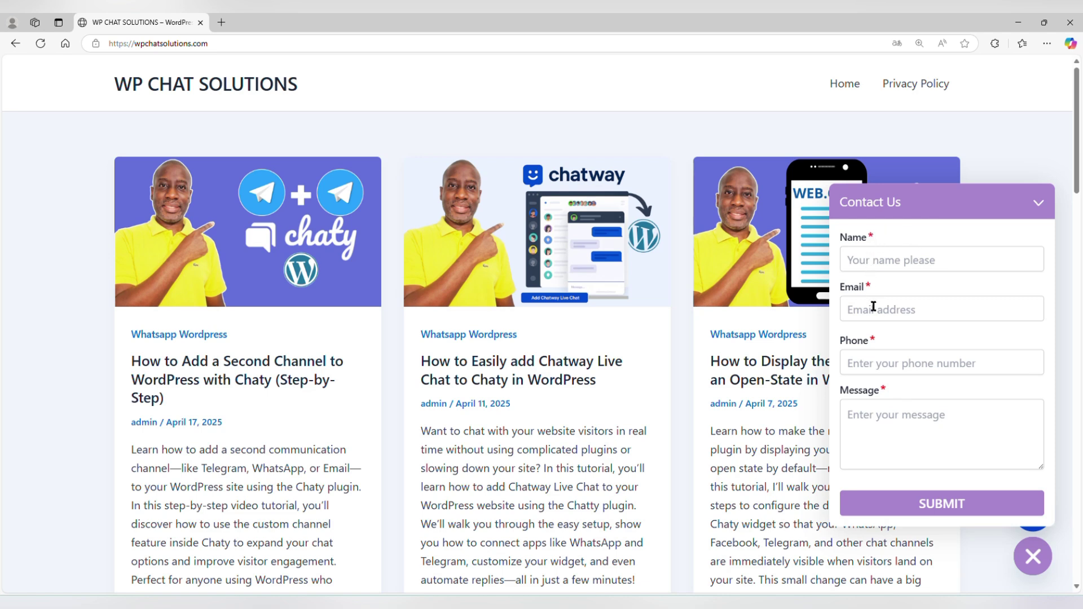
- Submit a test lead with saved name and email, a phone number, and message 'Hey I need to purchase your products'
{"action": "left_click", "coordinate": [871, 260]}
{"action": "left_click", "coordinate": [894, 326]}
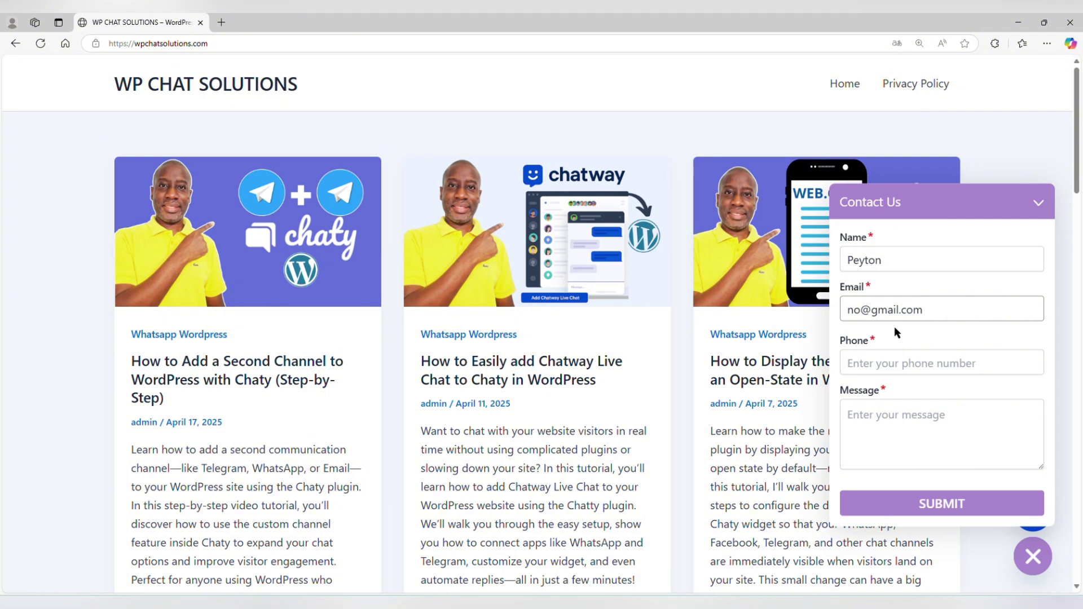
{"action": "left_click", "coordinate": [862, 366]}
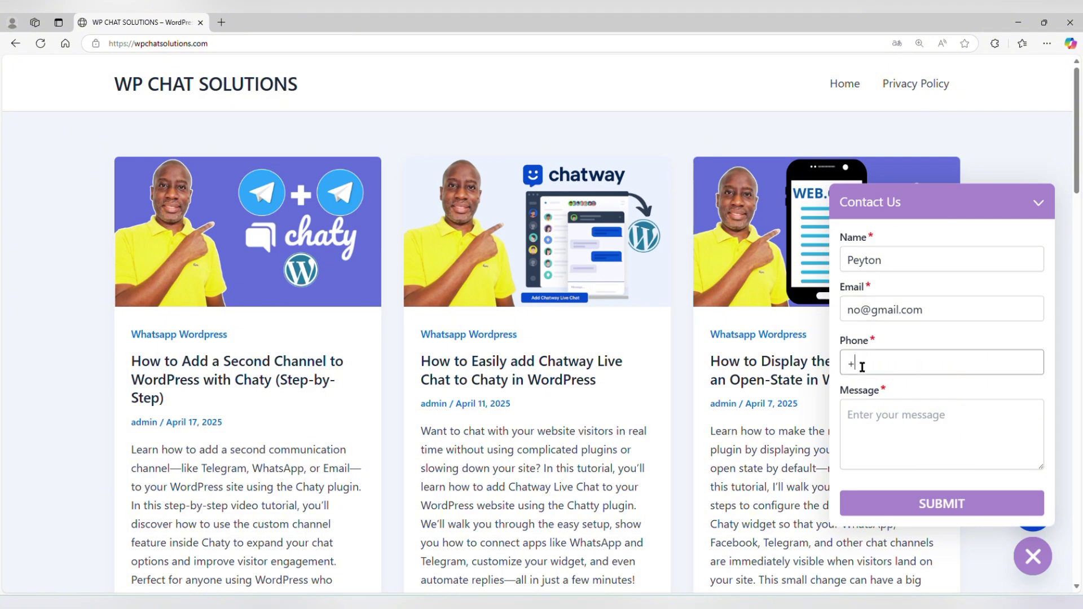
{"action": "left_click", "coordinate": [877, 413]}
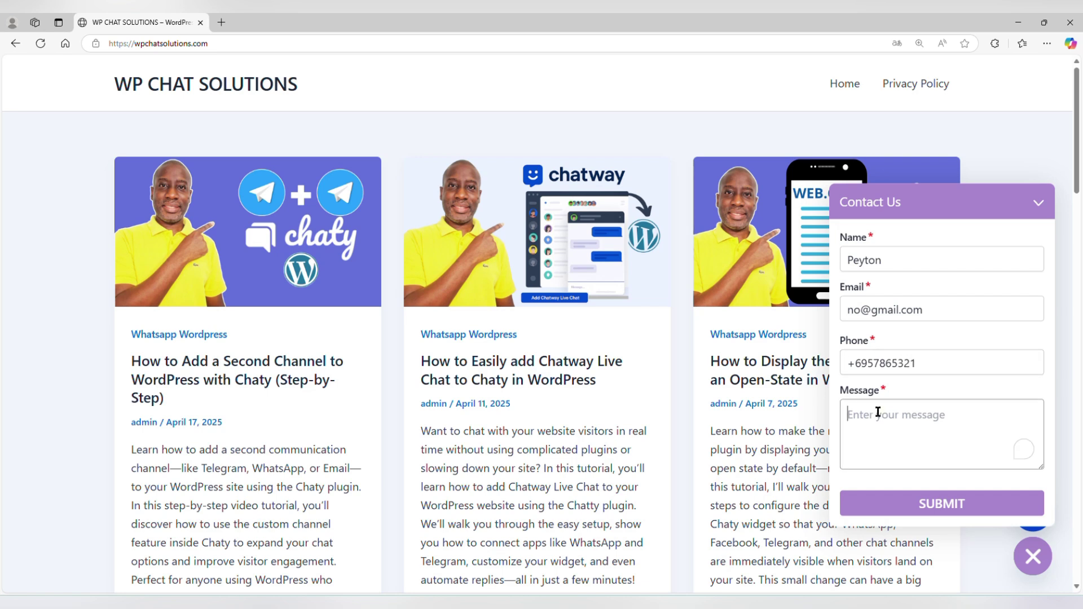
{"action": "type", "text": "Hey I need to purchase"}
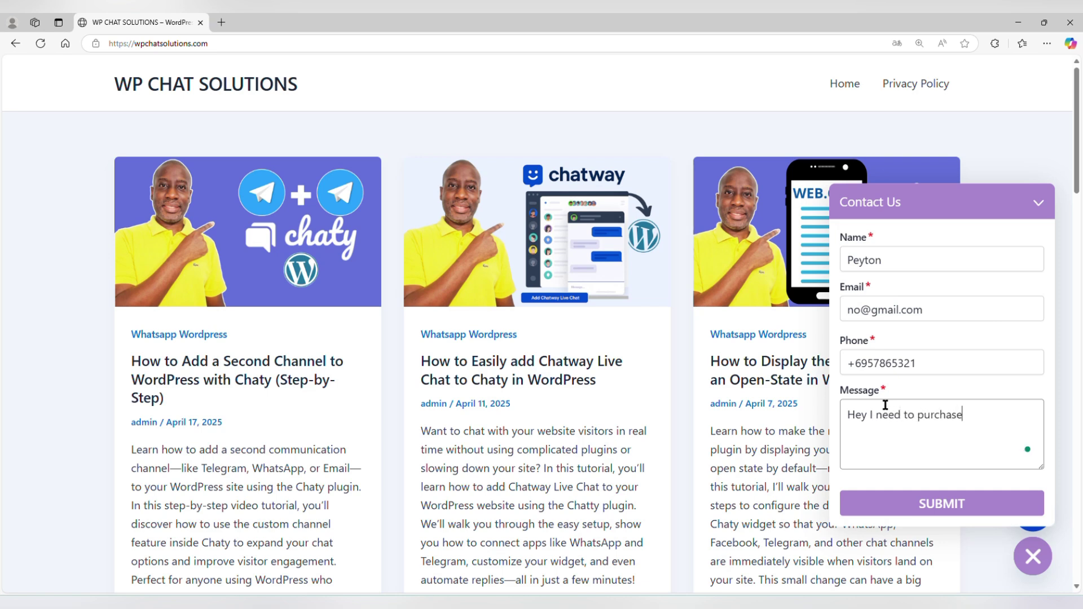
{"action": "type", "text": " your products"}
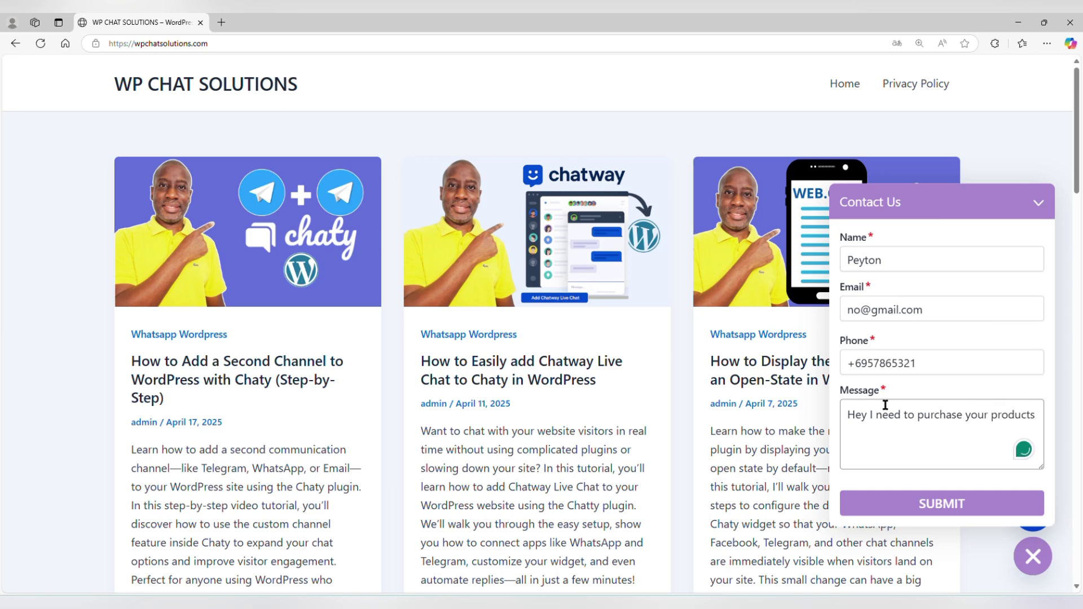
{"action": "left_click", "coordinate": [877, 512]}
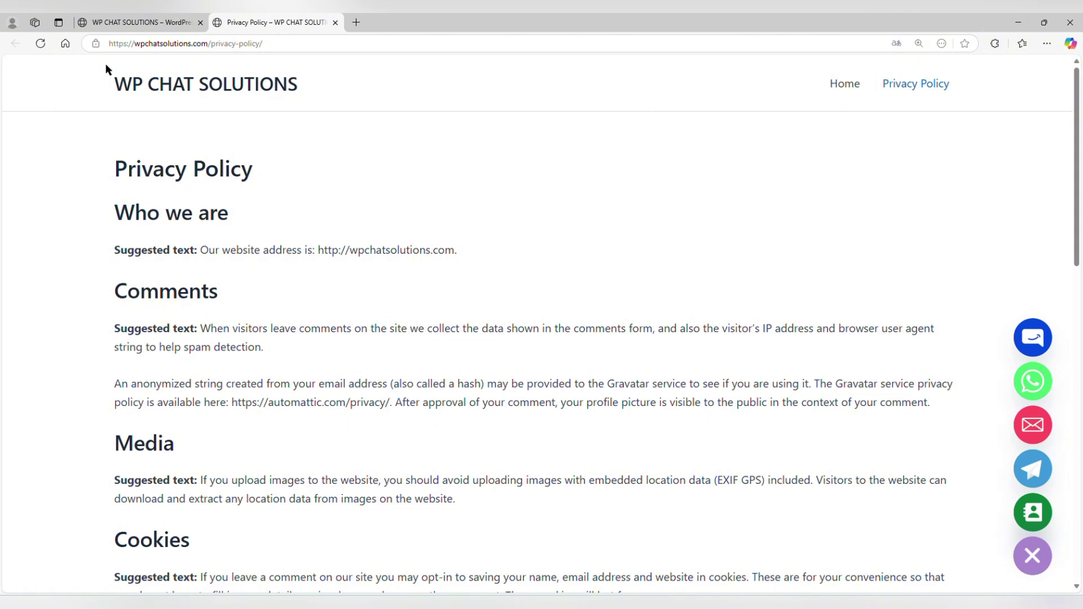
- Leave the Privacy Policy tab for the site's first tab, heading back to the WordPress admin
{"action": "left_click", "coordinate": [141, 28]}
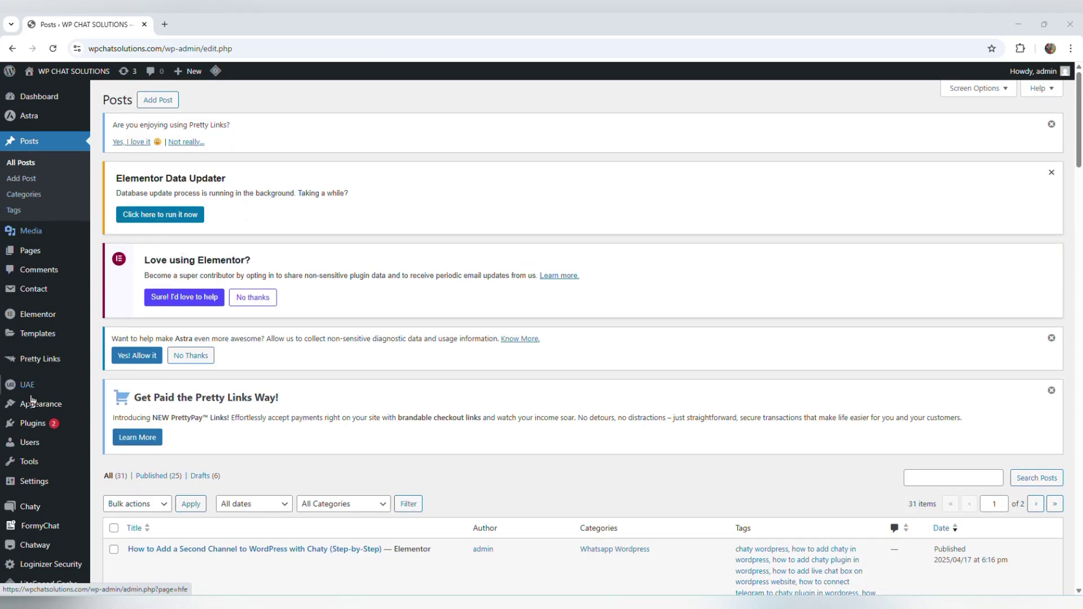
- Go to Chaty's Contact form leads and dismiss the Congratulations popup to see the new lead
{"action": "mouse_move", "coordinate": [38, 510]}
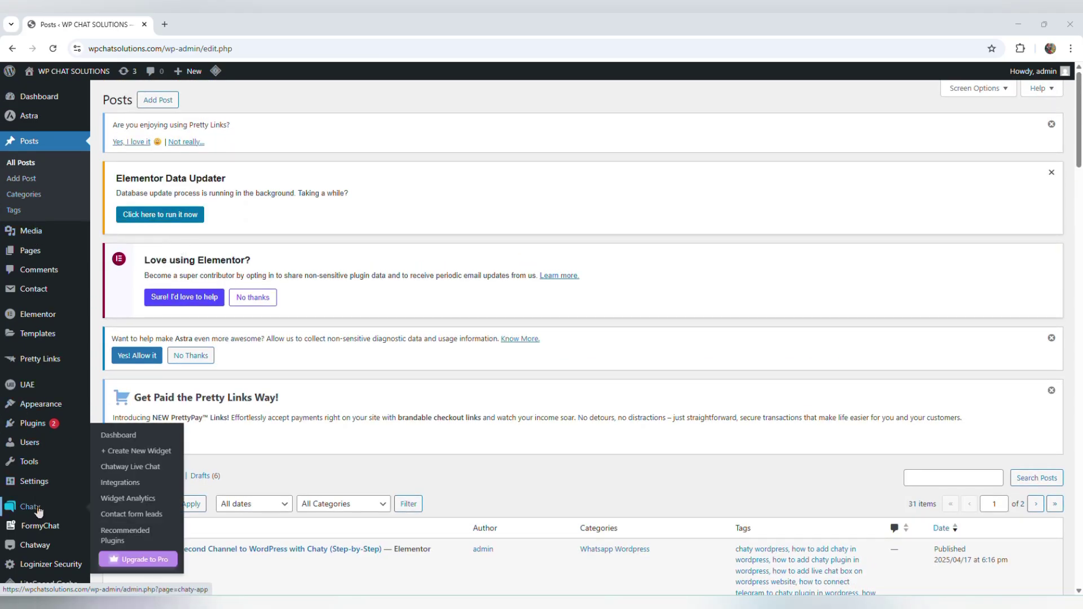
{"action": "left_click", "coordinate": [131, 514]}
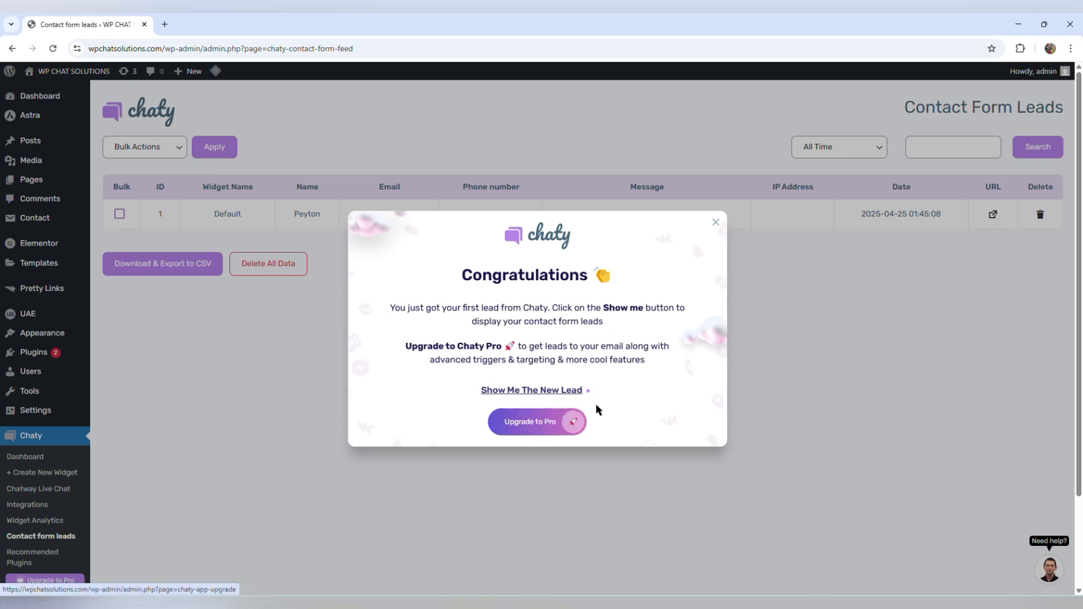
{"action": "left_click", "coordinate": [715, 223]}
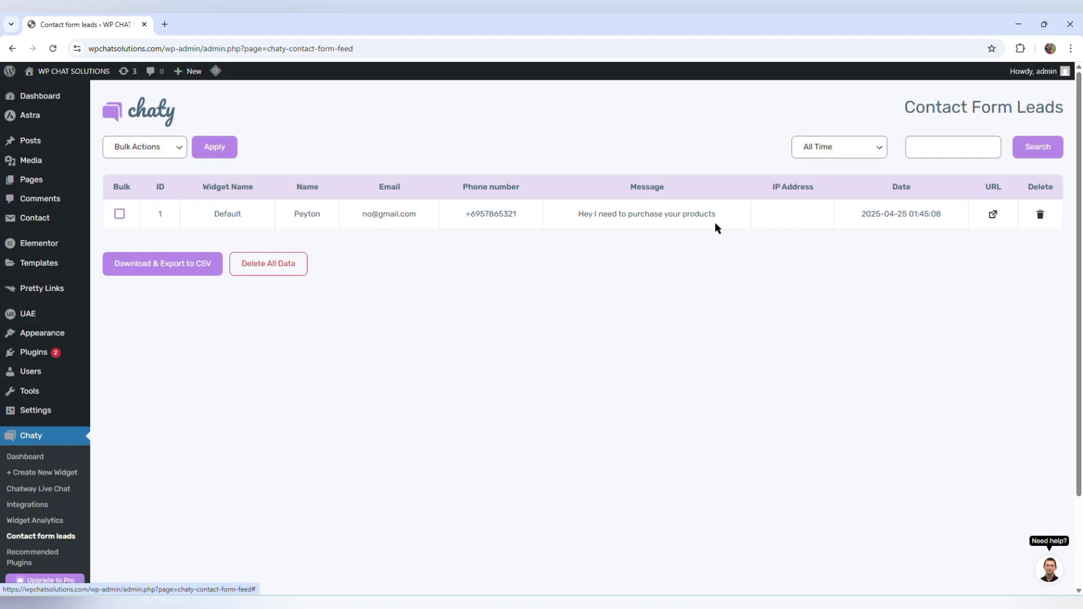